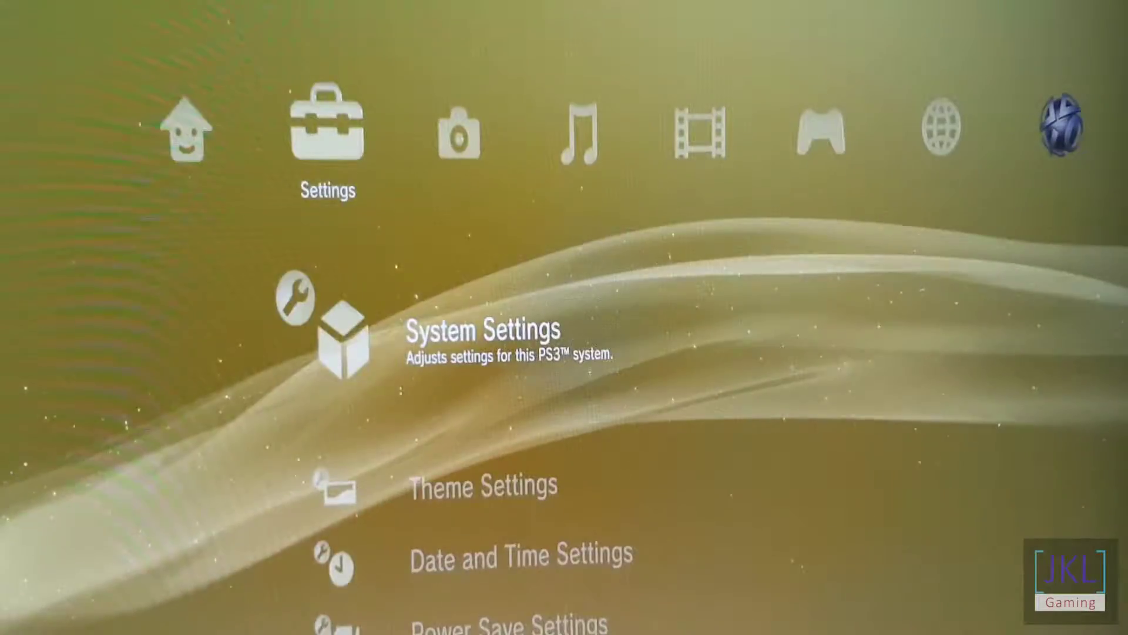
Move down the System Settings list to System Information and show version 4.66
{"action": "key", "text": "Return"}
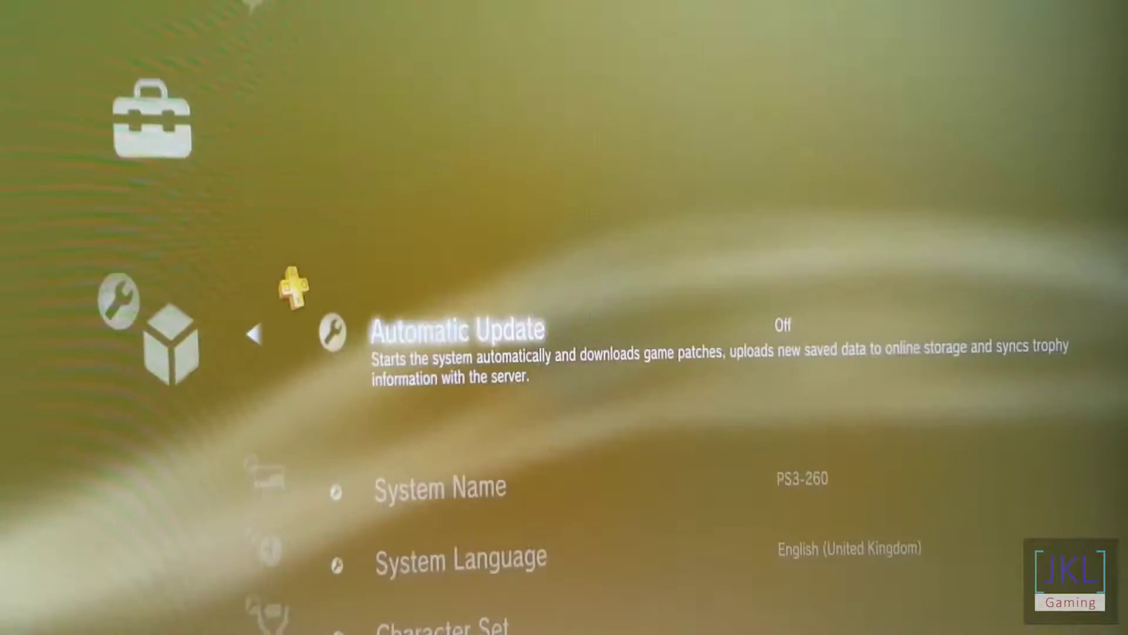
{"action": "key", "text": "Down"}
{"action": "key", "text": "Down"}
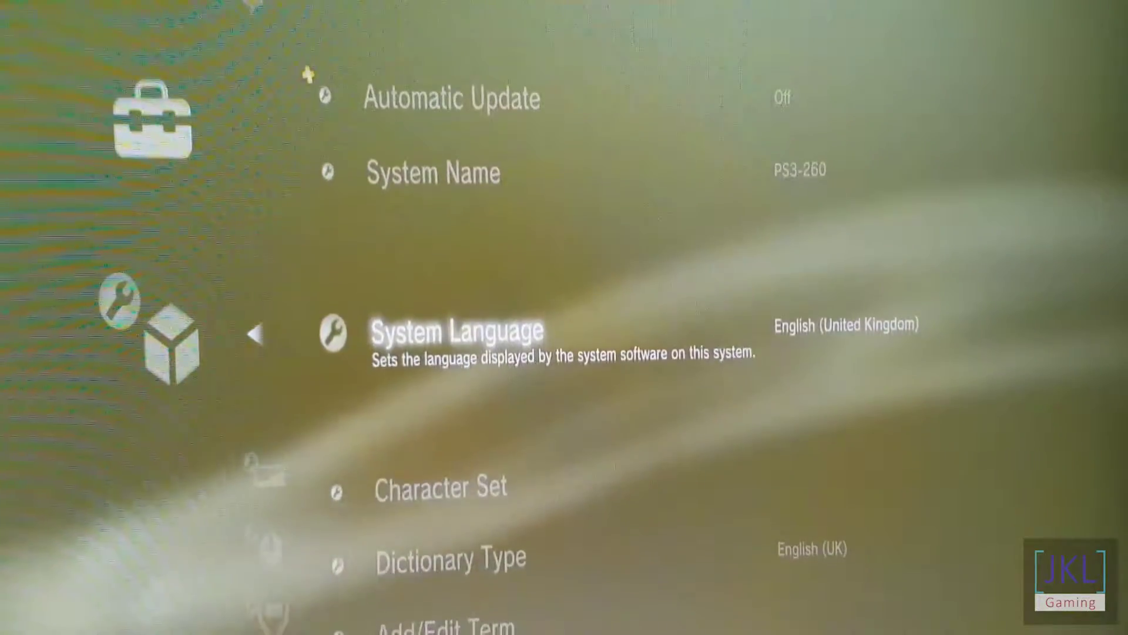
{"action": "key", "text": "Down"}
{"action": "key", "text": "Down"}
{"action": "key", "text": "Down"}
{"action": "key", "text": "Down"}
{"action": "key", "text": "Down"}
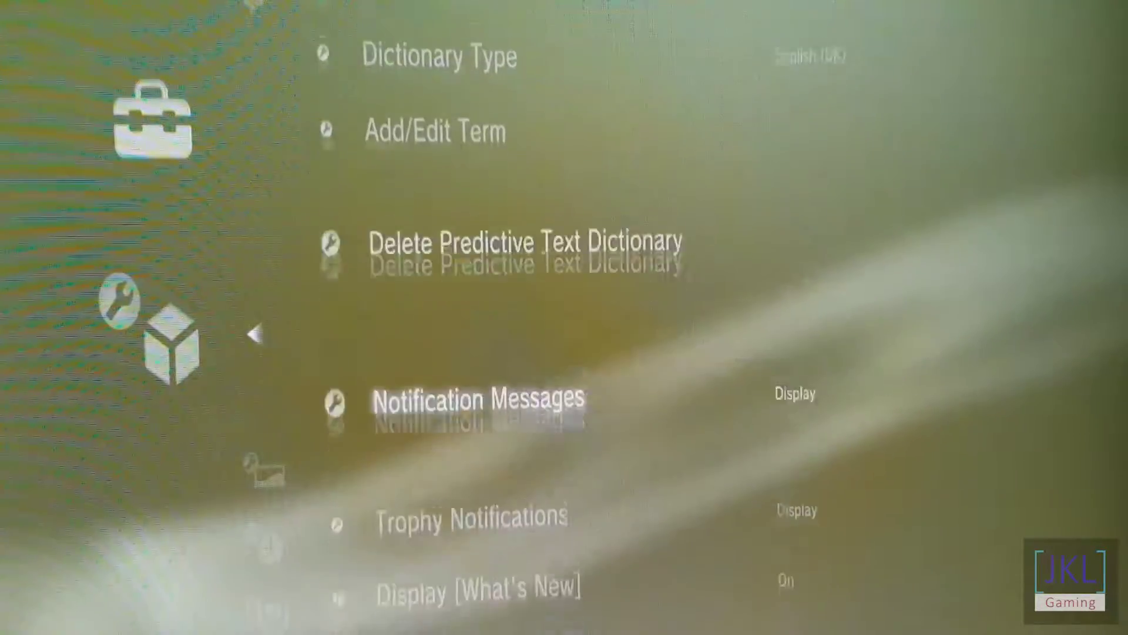
{"action": "key", "text": "Down"}
{"action": "key", "text": "Down"}
{"action": "key", "text": "Down"}
{"action": "key", "text": "Down"}
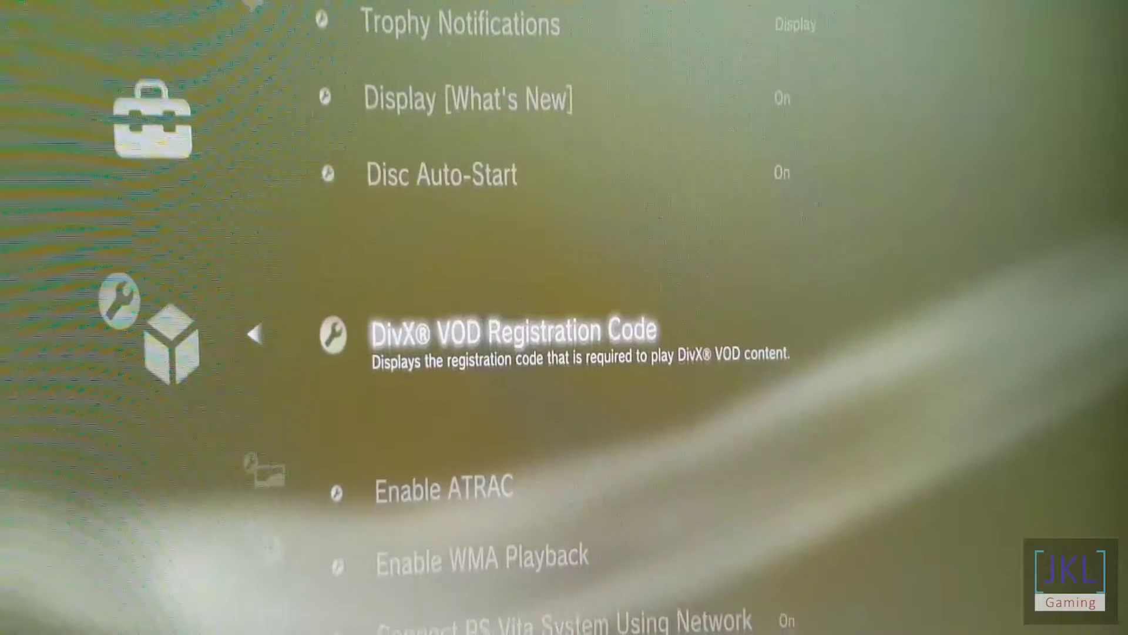
{"action": "key", "text": "Down"}
{"action": "key", "text": "Down"}
{"action": "key", "text": "Down"}
{"action": "key", "text": "Down"}
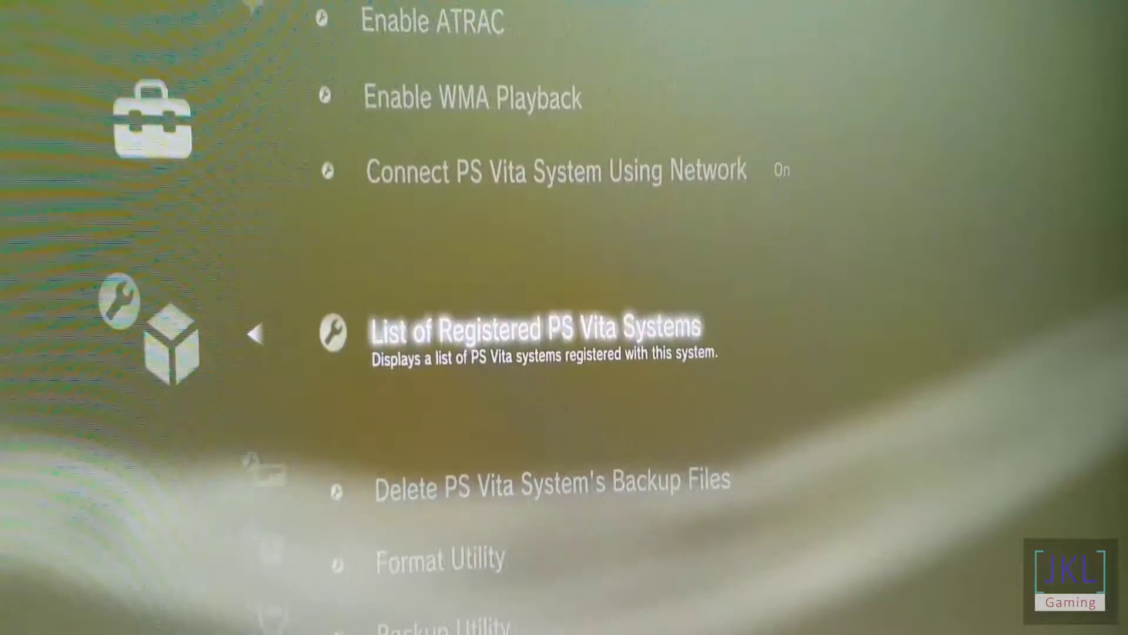
{"action": "key", "text": "Down"}
{"action": "key", "text": "Down"}
{"action": "key", "text": "Down"}
{"action": "key", "text": "Down"}
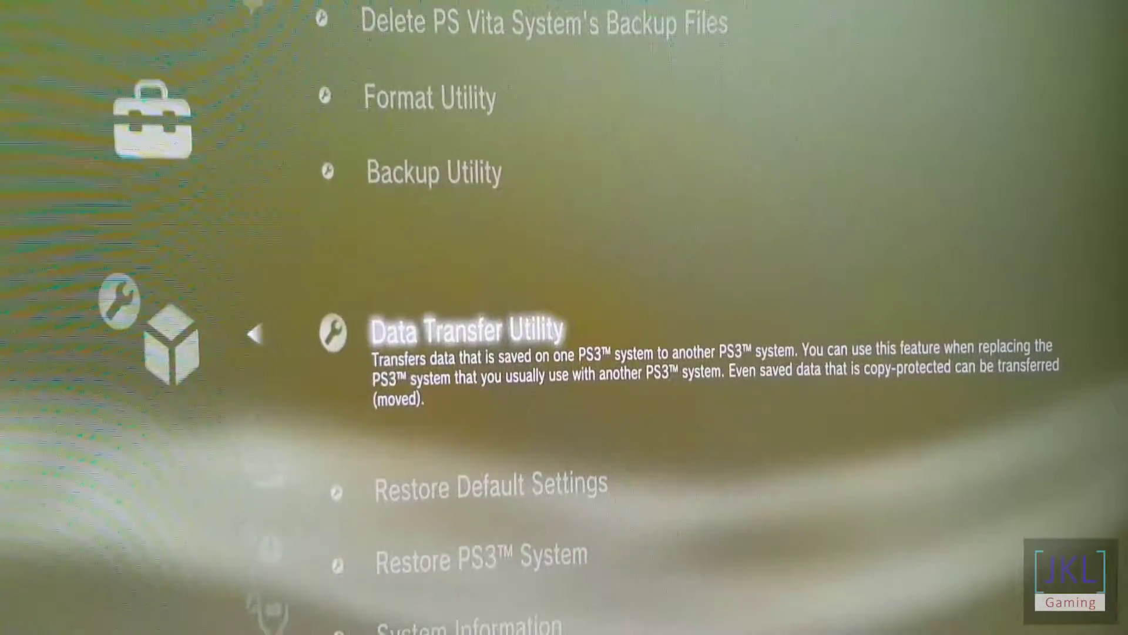
{"action": "key", "text": "Down"}
{"action": "key", "text": "Down"}
{"action": "key", "text": "Down"}
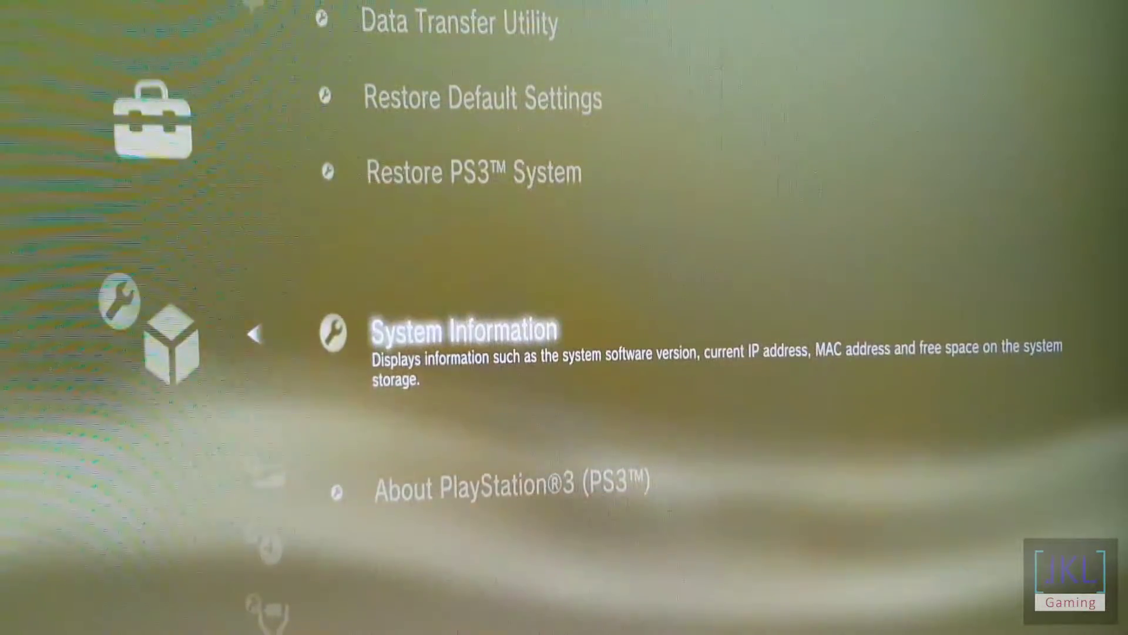
{"action": "key", "text": "Return"}
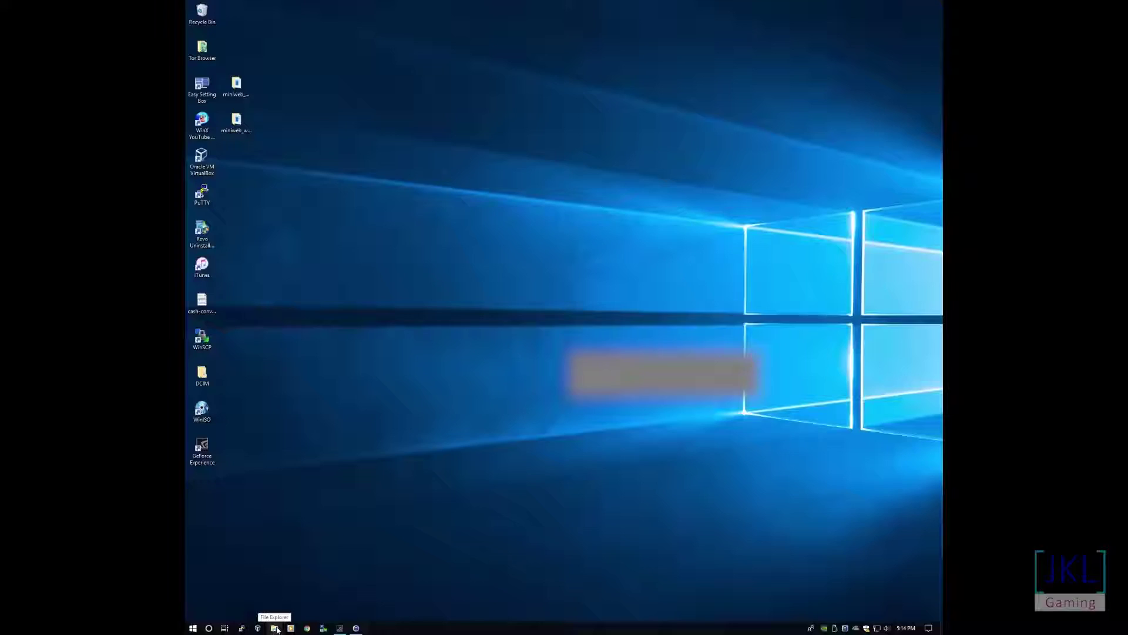
Launch Chrome, search for psdevwiki and go to the PS3 Developer wiki result
{"action": "left_click", "coordinate": [307, 628]}
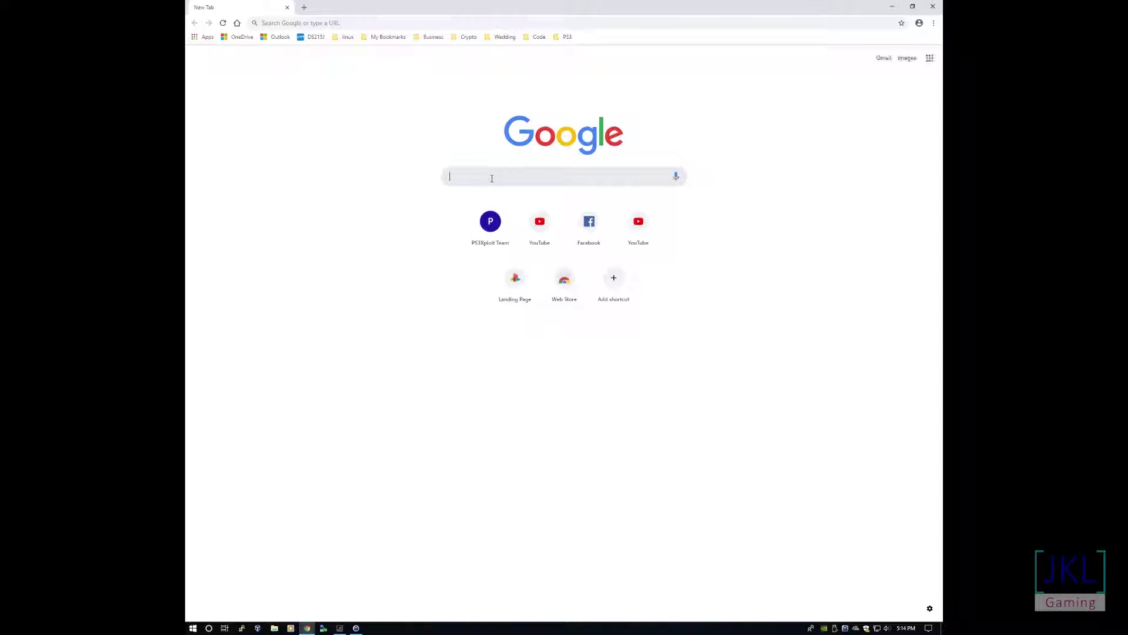
{"action": "type", "text": "psde"}
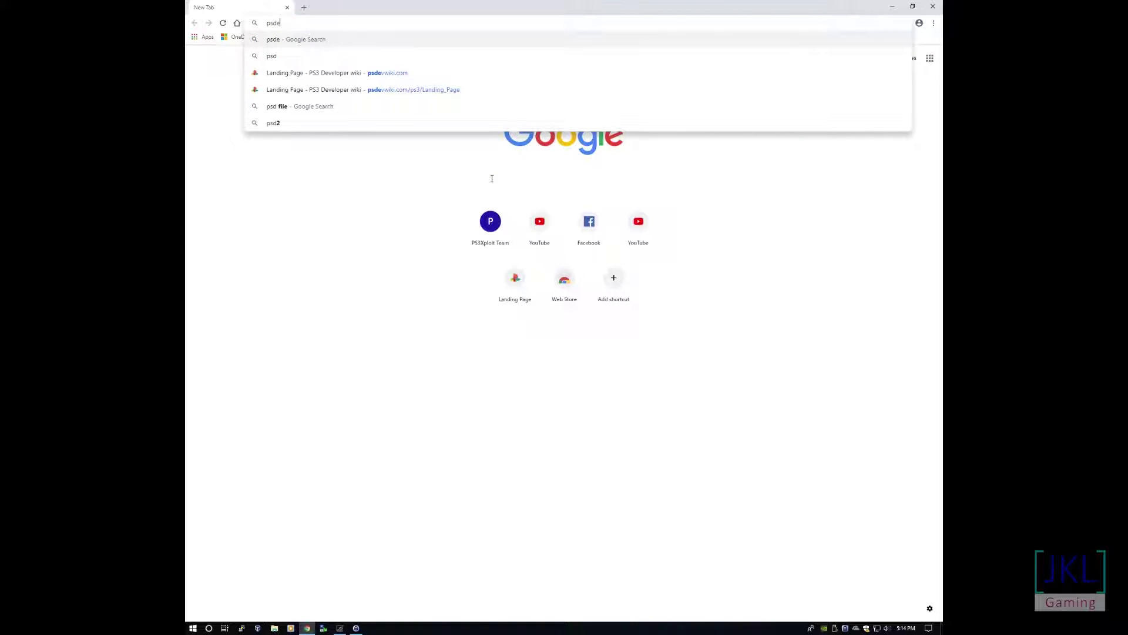
{"action": "type", "text": "vwiki"}
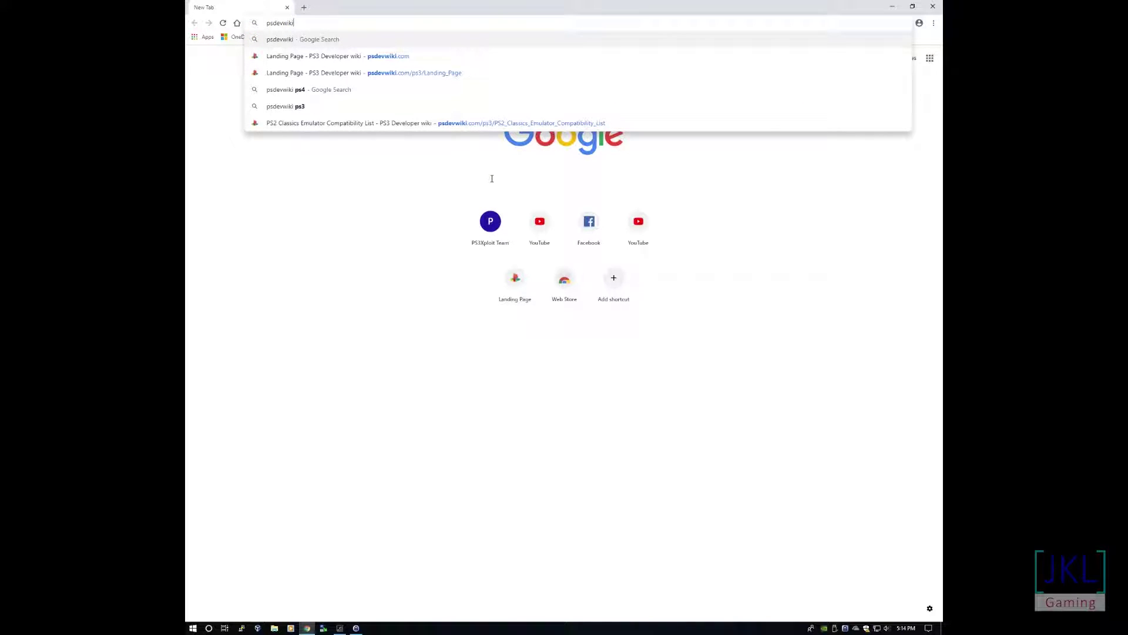
{"action": "key", "text": "Return"}
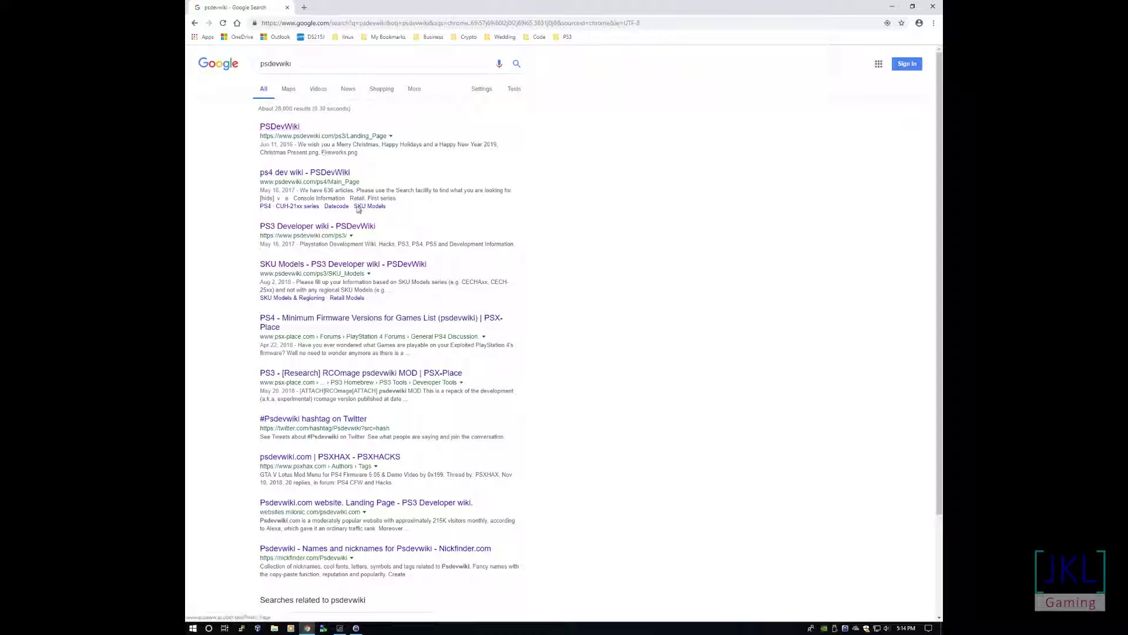
{"action": "left_click", "coordinate": [354, 228]}
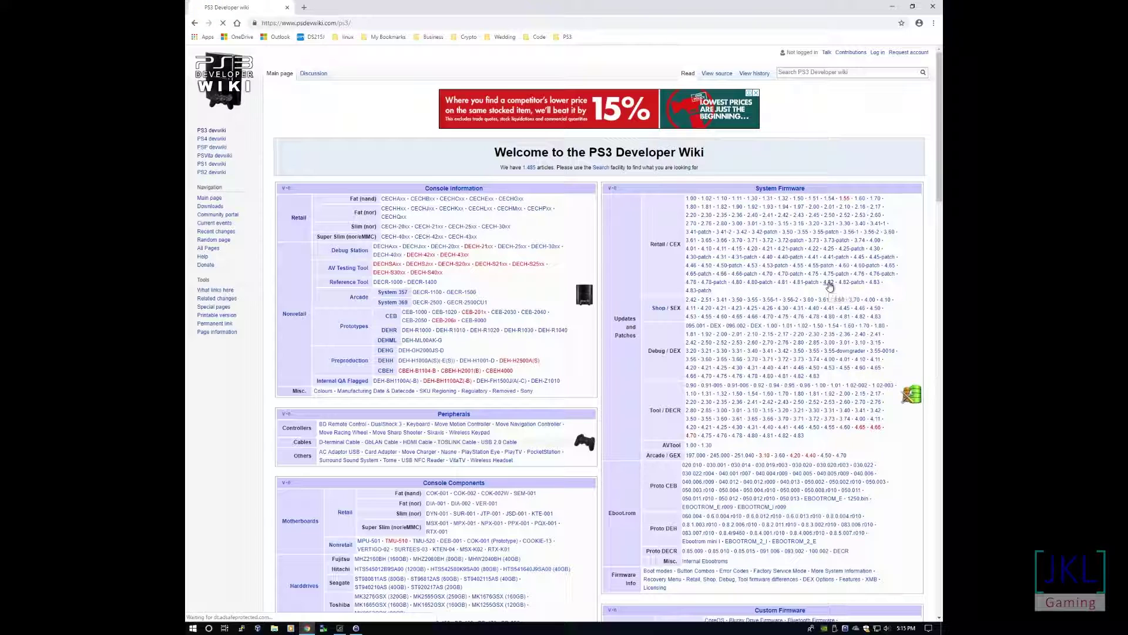
Go to the 4.82 firmware page from the Retail/CEX row of the System Firmware table
{"action": "left_click", "coordinate": [828, 284]}
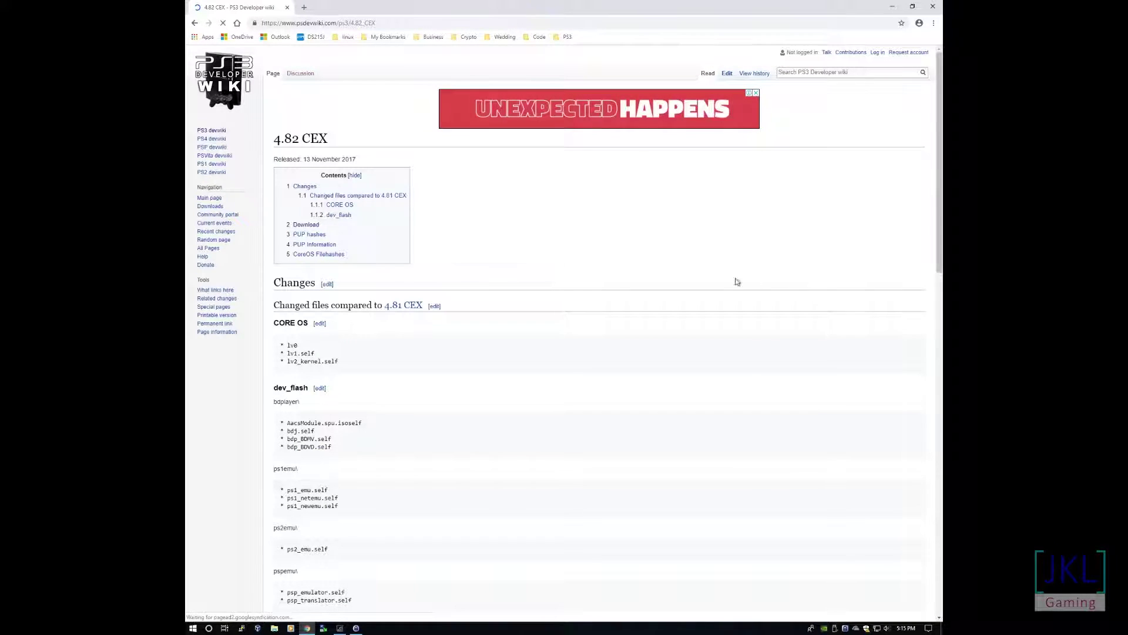
{"action": "scroll", "coordinate": [379, 303], "scroll_direction": "down", "scroll_amount": 3}
{"action": "scroll", "coordinate": [382, 303], "scroll_direction": "down", "scroll_amount": 3}
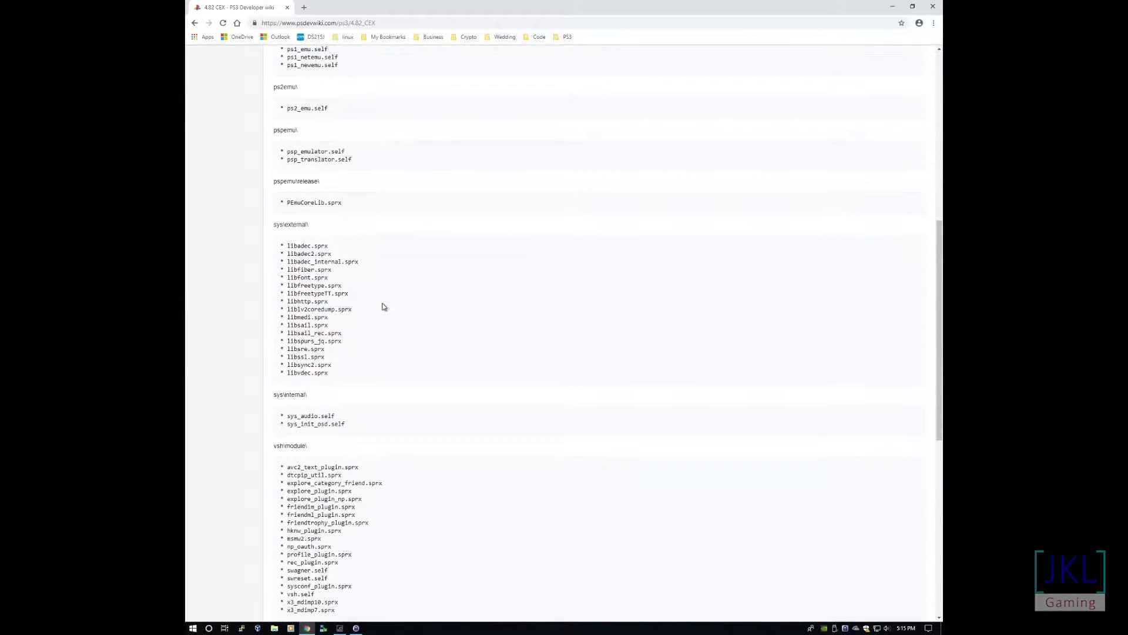
{"action": "scroll", "coordinate": [381, 304], "scroll_direction": "down", "scroll_amount": 3}
{"action": "scroll", "coordinate": [382, 306], "scroll_direction": "down", "scroll_amount": 3}
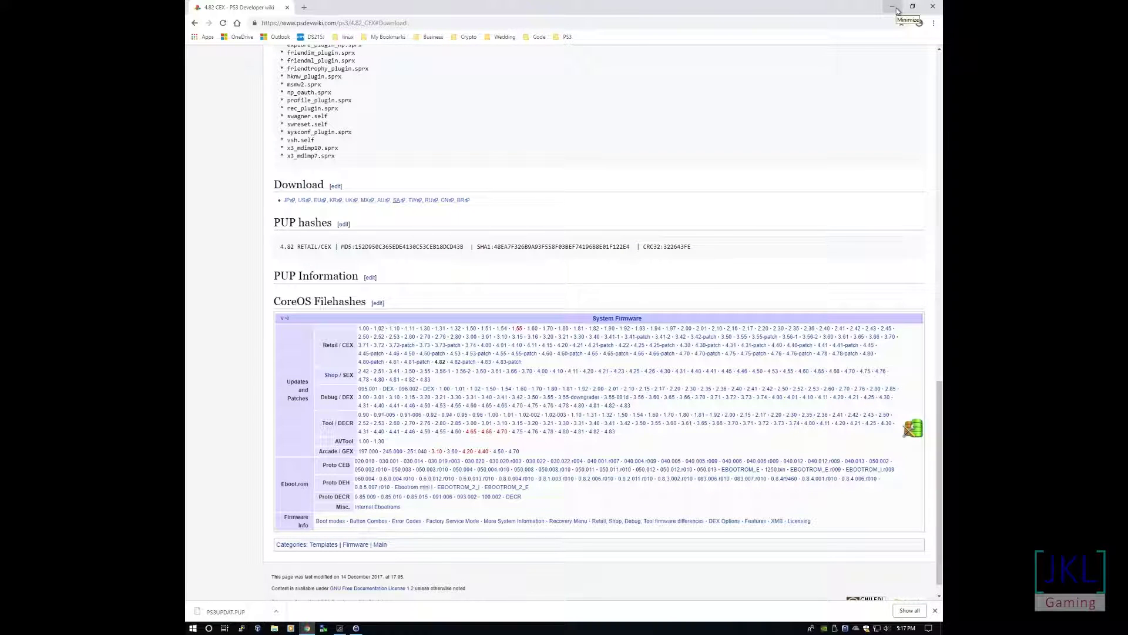
Minimize Chrome after downloading PS3UPDAT.PUP to reveal the desktop
{"action": "left_click", "coordinate": [892, 7]}
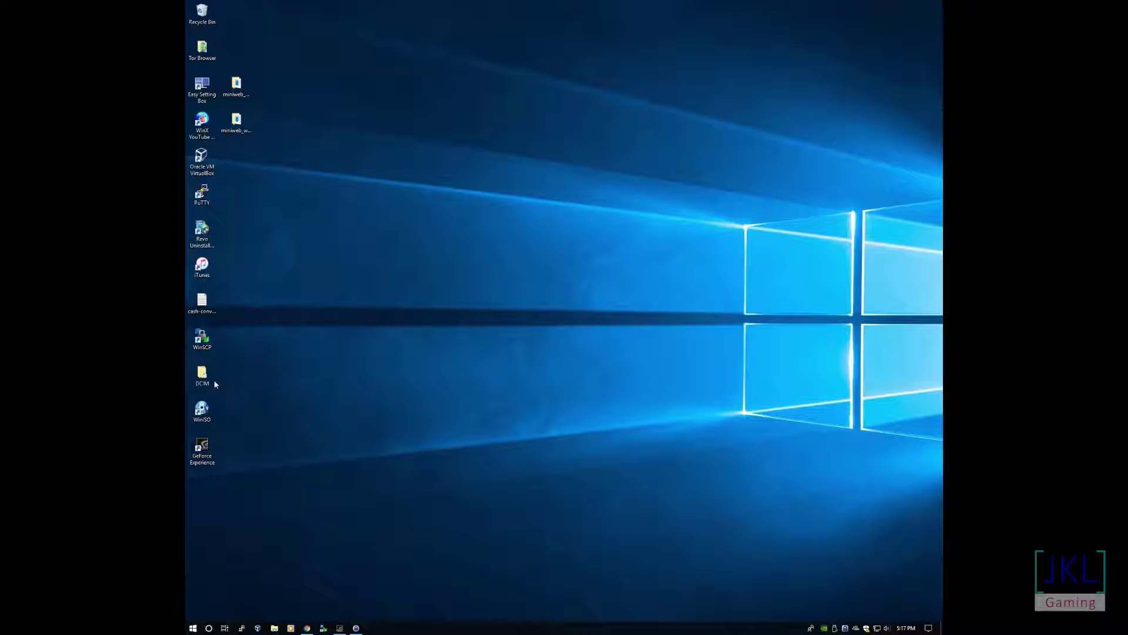
Show This PC in File Explorer and bring up the context menu for USB Drive (D:)
{"action": "left_click", "coordinate": [273, 629]}
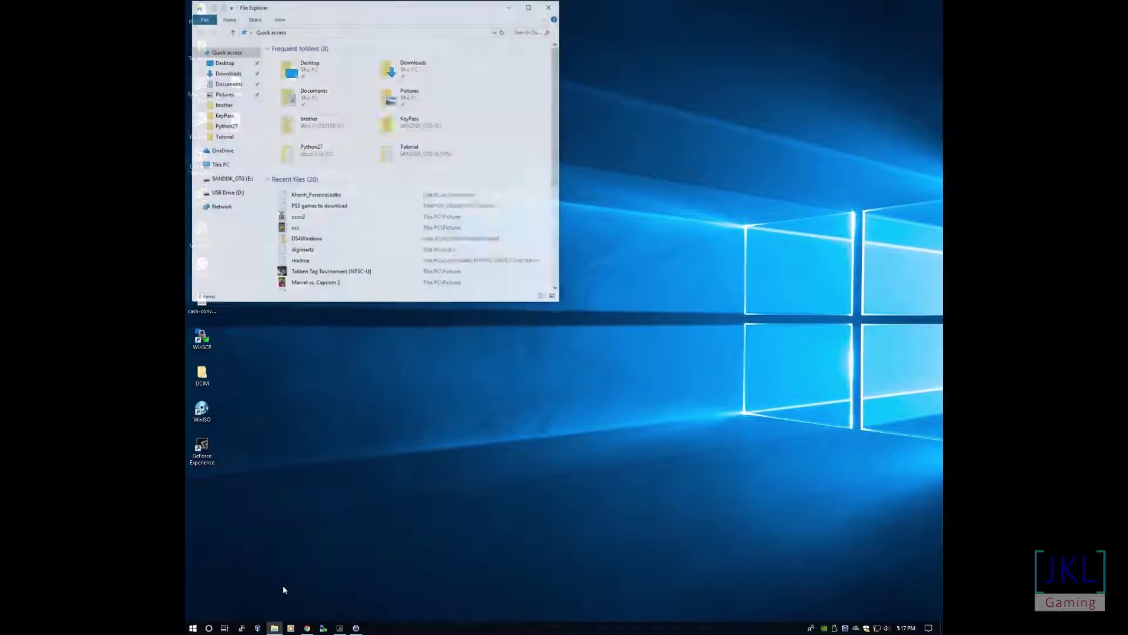
{"action": "mouse_move", "coordinate": [385, 10]}
{"action": "left_mouse_down"}
{"action": "mouse_move", "coordinate": [500, 100]}
{"action": "mouse_move", "coordinate": [511, 127]}
{"action": "left_mouse_up"}
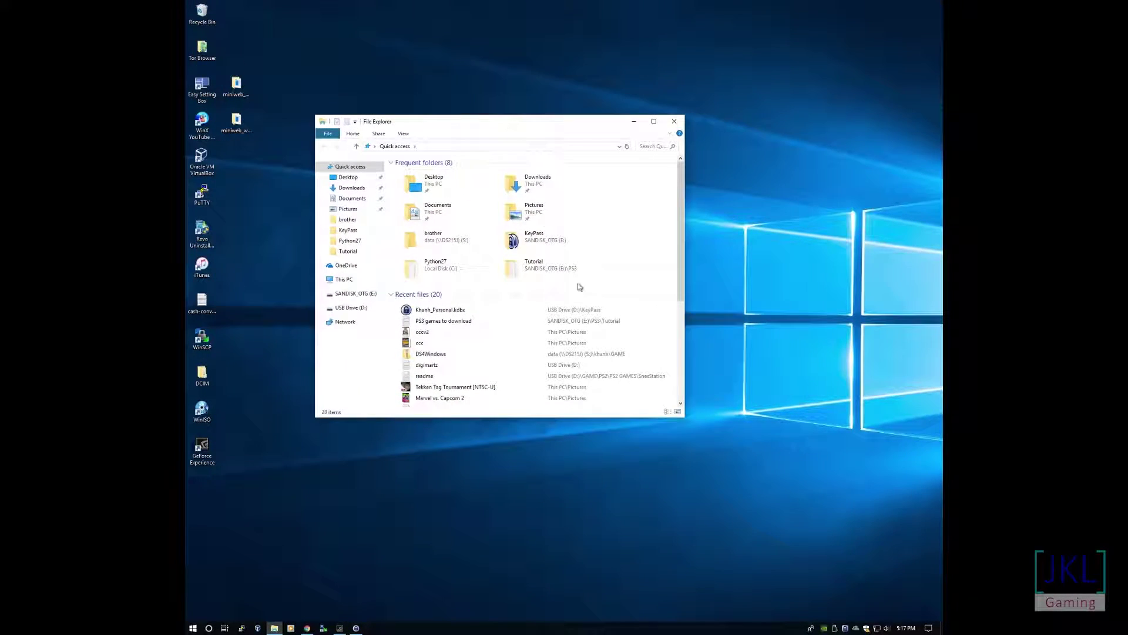
{"action": "left_click", "coordinate": [344, 280]}
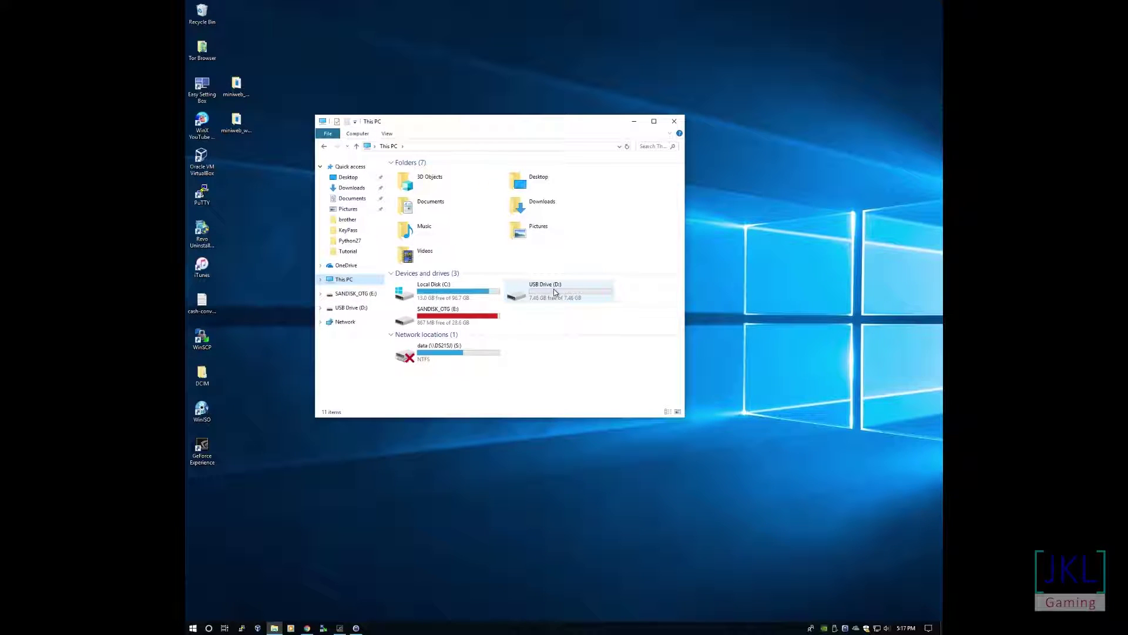
{"action": "left_click", "coordinate": [554, 292]}
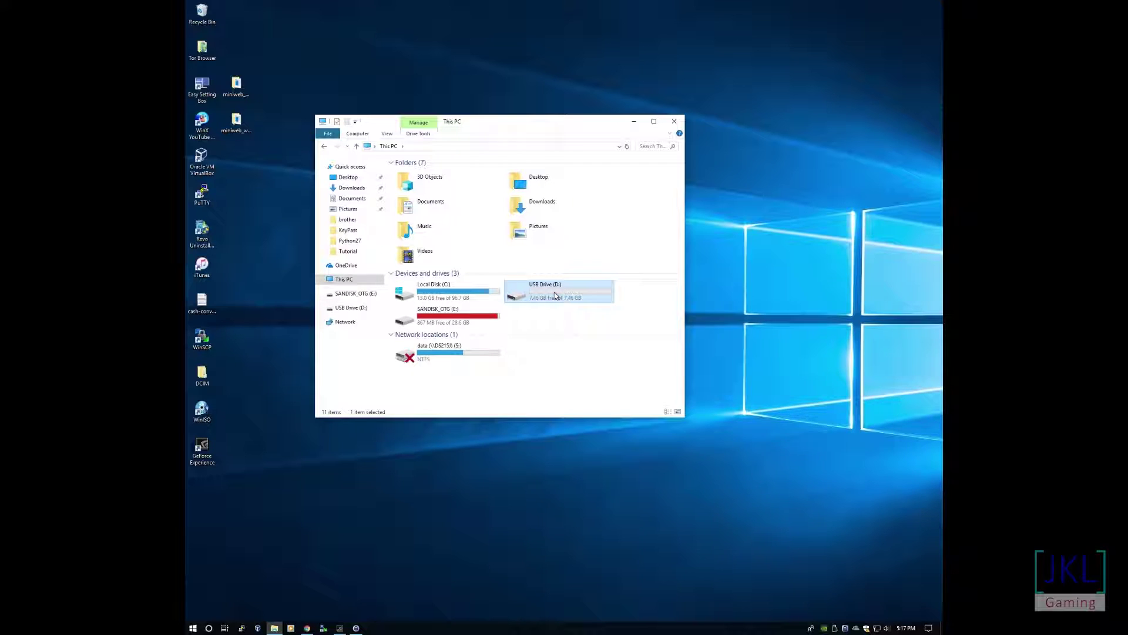
{"action": "right_click", "coordinate": [556, 296]}
Quick-format USB Drive (D:) as FAT32 with restored device defaults and confirm completion
{"action": "left_click", "coordinate": [594, 422]}
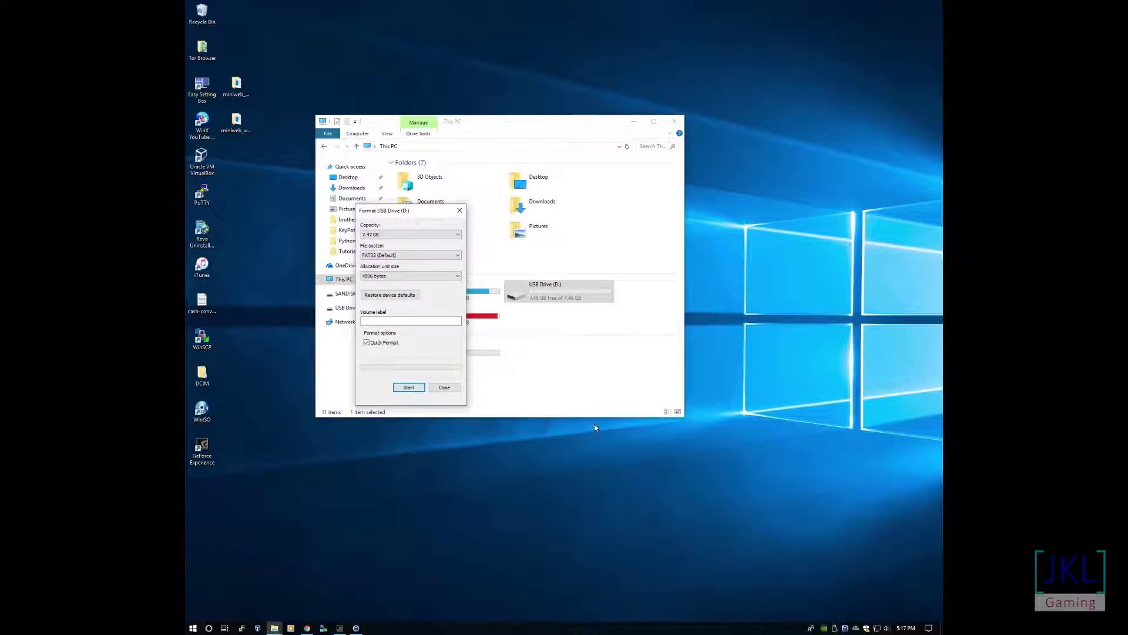
{"action": "left_click", "coordinate": [390, 296]}
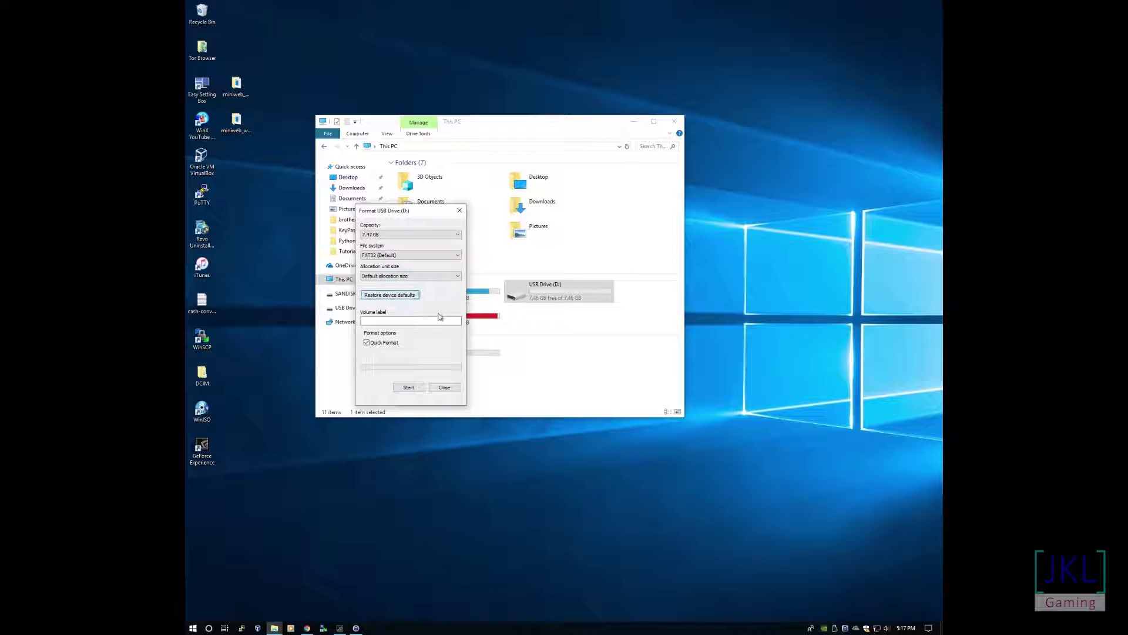
{"action": "left_click", "coordinate": [410, 389]}
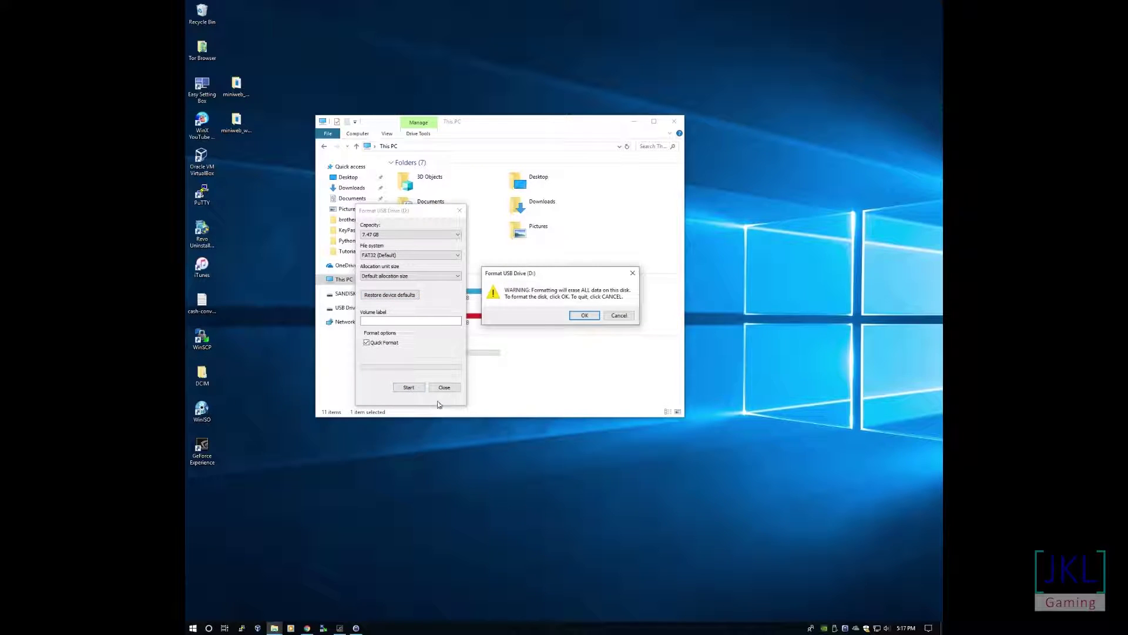
{"action": "left_click", "coordinate": [593, 319]}
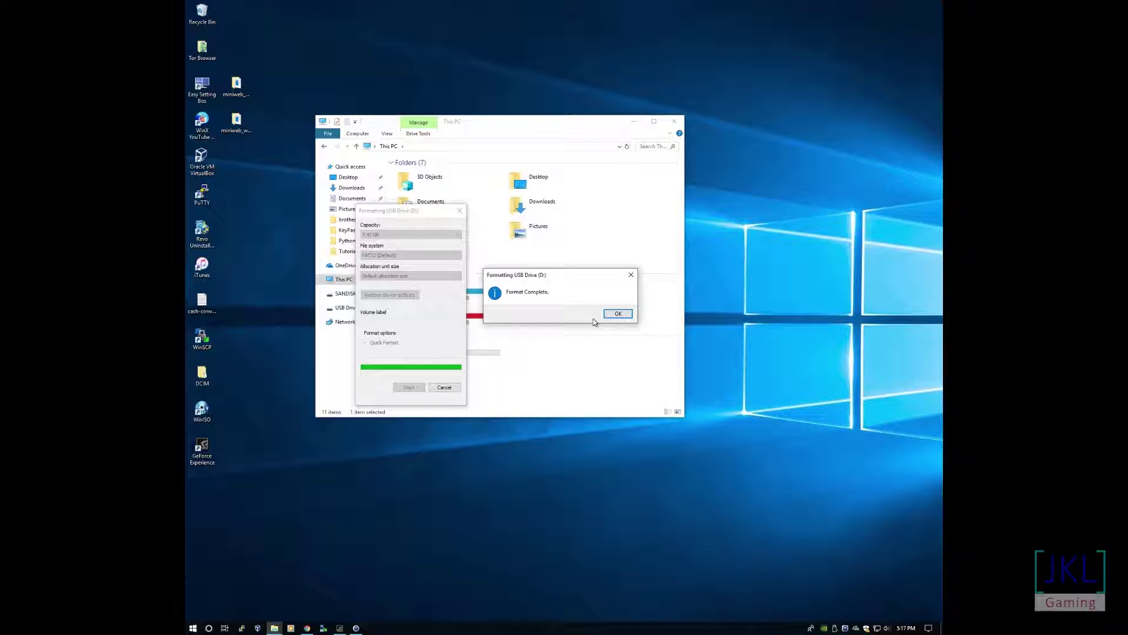
{"action": "left_click", "coordinate": [630, 315]}
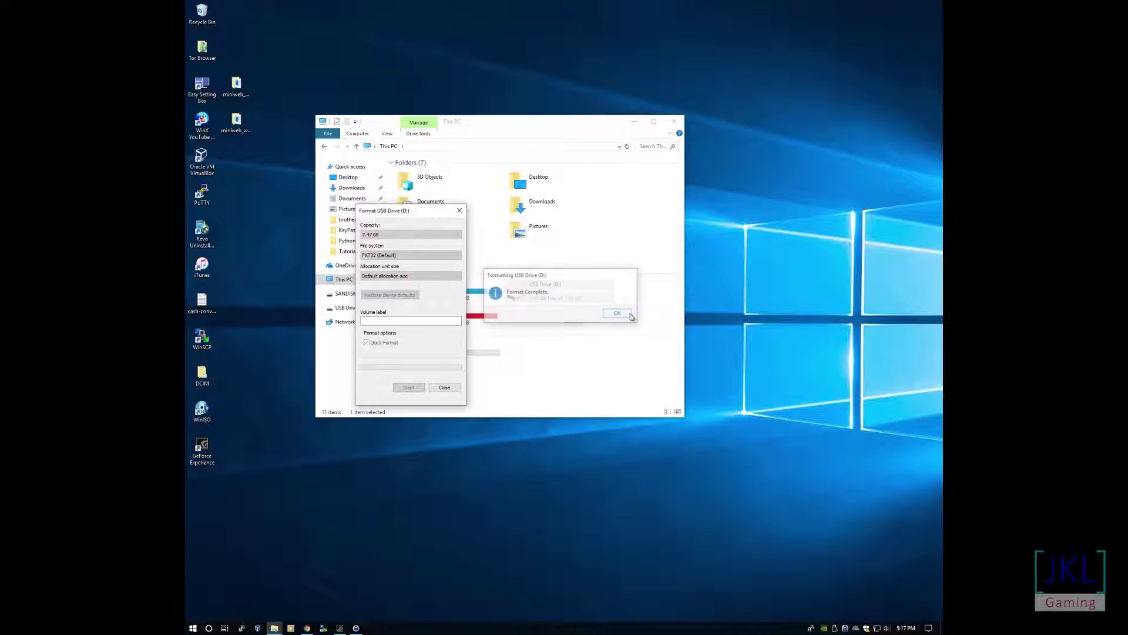
{"action": "left_click", "coordinate": [437, 389]}
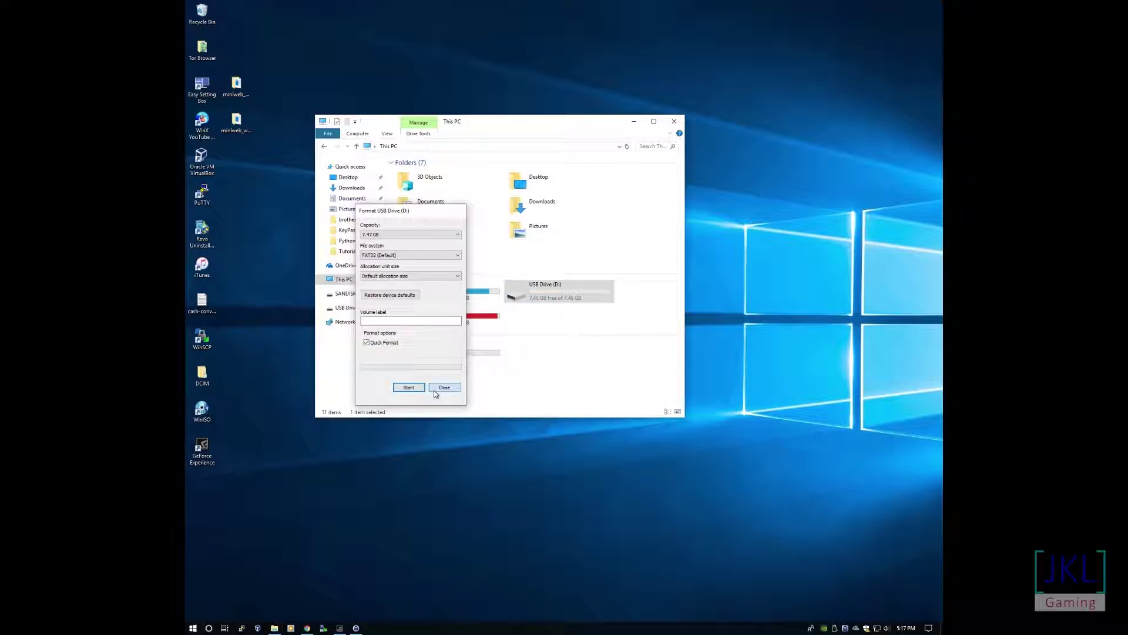
Create a new folder named PS3 in the root of USB Drive (D:)
{"action": "double_click", "coordinate": [547, 298]}
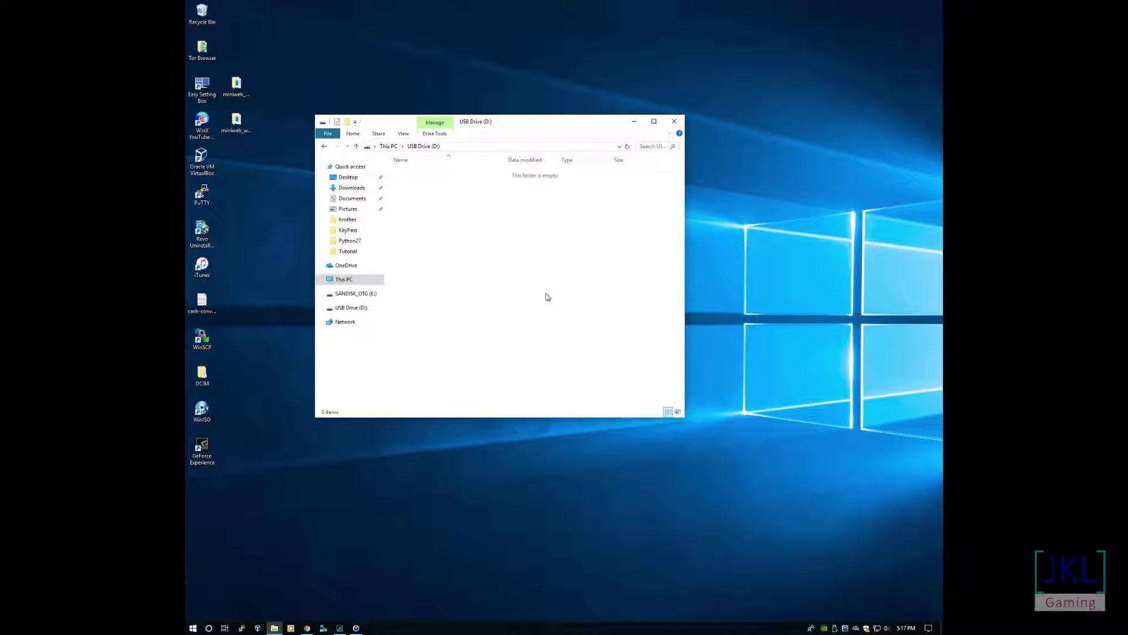
{"action": "right_click", "coordinate": [511, 273]}
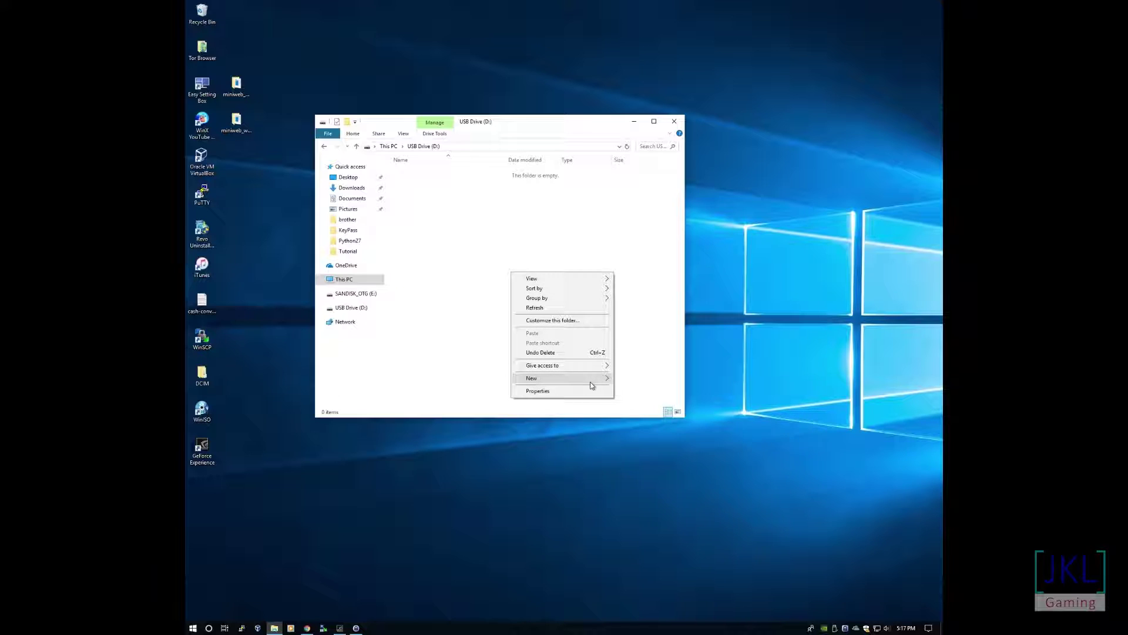
{"action": "mouse_move", "coordinate": [564, 378]}
{"action": "left_click", "coordinate": [636, 379]}
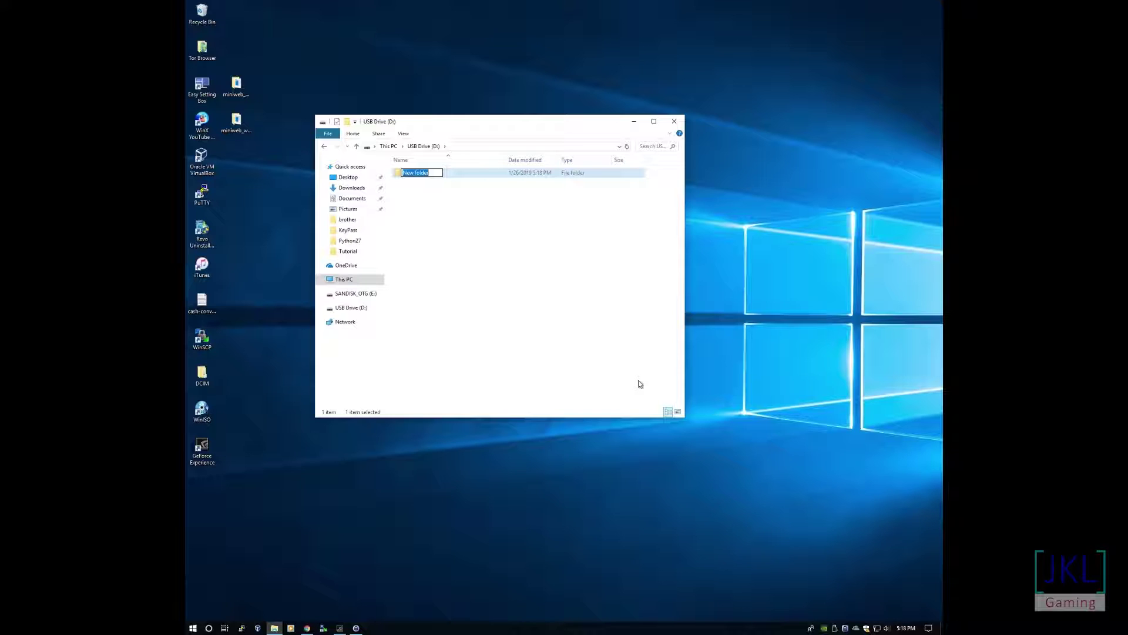
{"action": "type", "text": "PS3"}
{"action": "key", "text": "Return"}
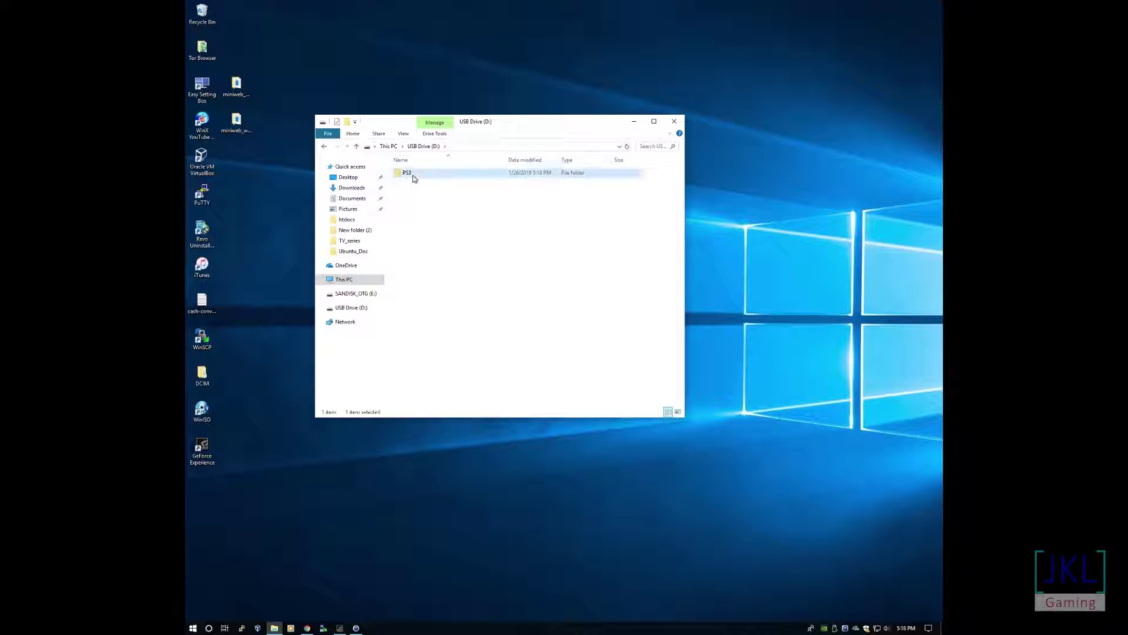
Create an UPDATE folder inside PS3 and show its empty contents
{"action": "double_click", "coordinate": [413, 177]}
{"action": "right_click", "coordinate": [465, 231]}
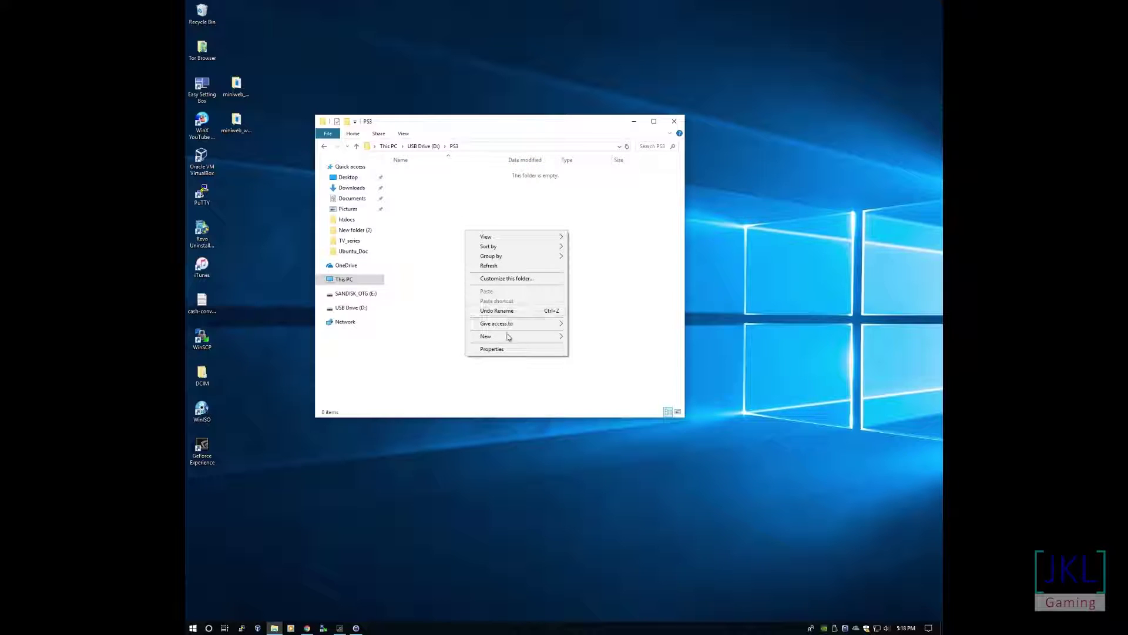
{"action": "mouse_move", "coordinate": [493, 336]}
{"action": "left_click", "coordinate": [587, 343]}
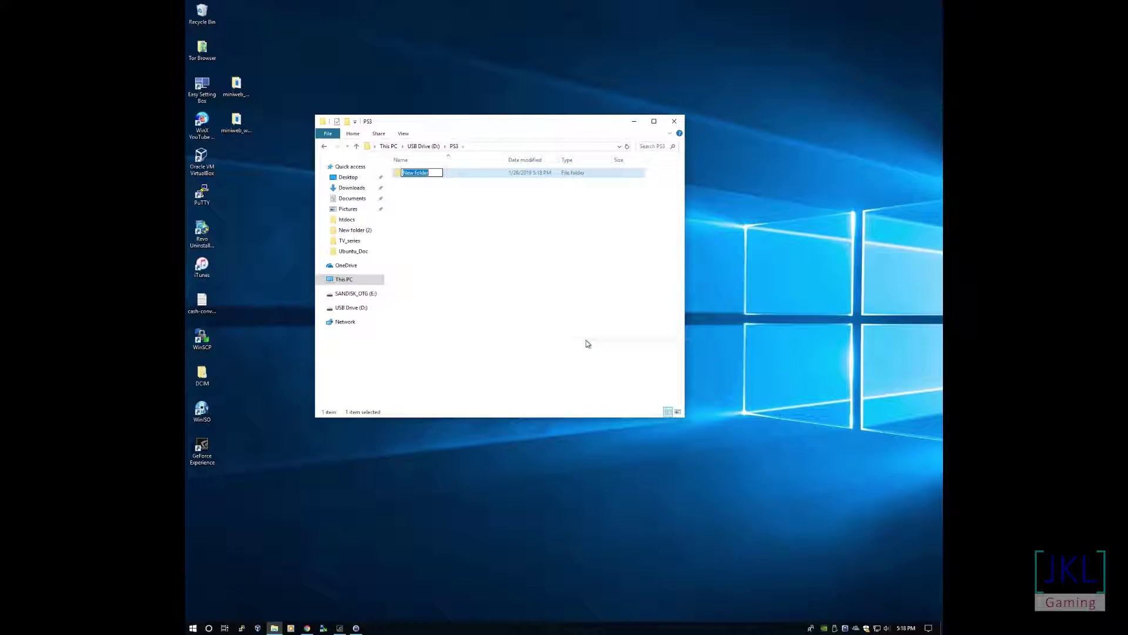
{"action": "type", "text": "UPDATE"}
{"action": "left_click", "coordinate": [576, 292]}
{"action": "double_click", "coordinate": [430, 177]}
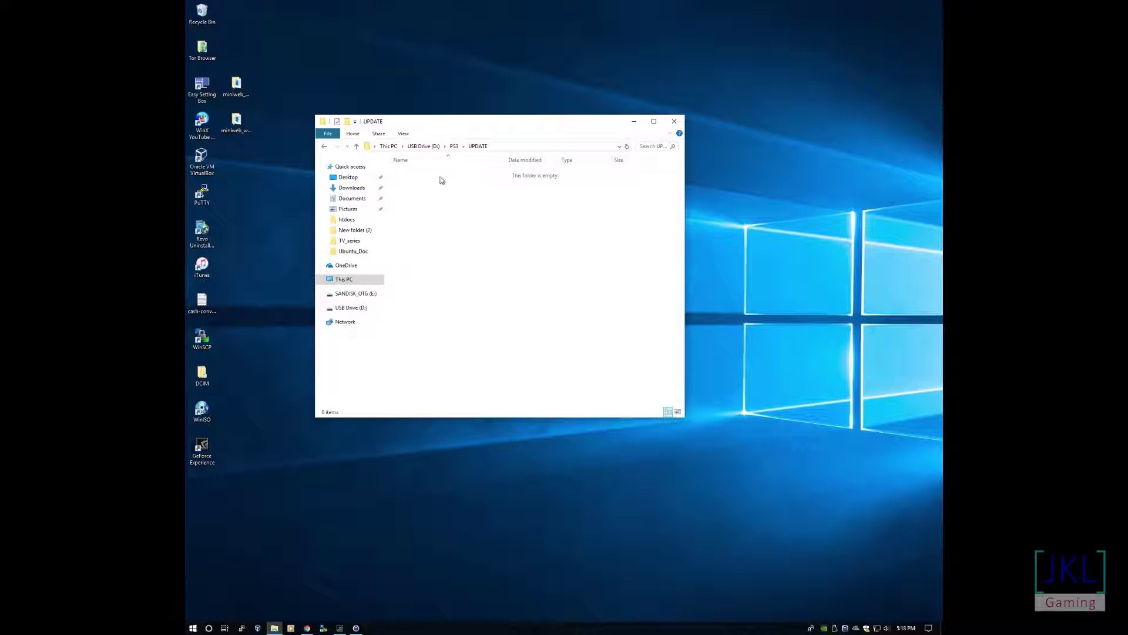
Arrange a second File Explorer window beside the UPDATE folder window
{"action": "left_click_drag", "start_coordinate": [443, 124], "coordinate": [361, 153]}
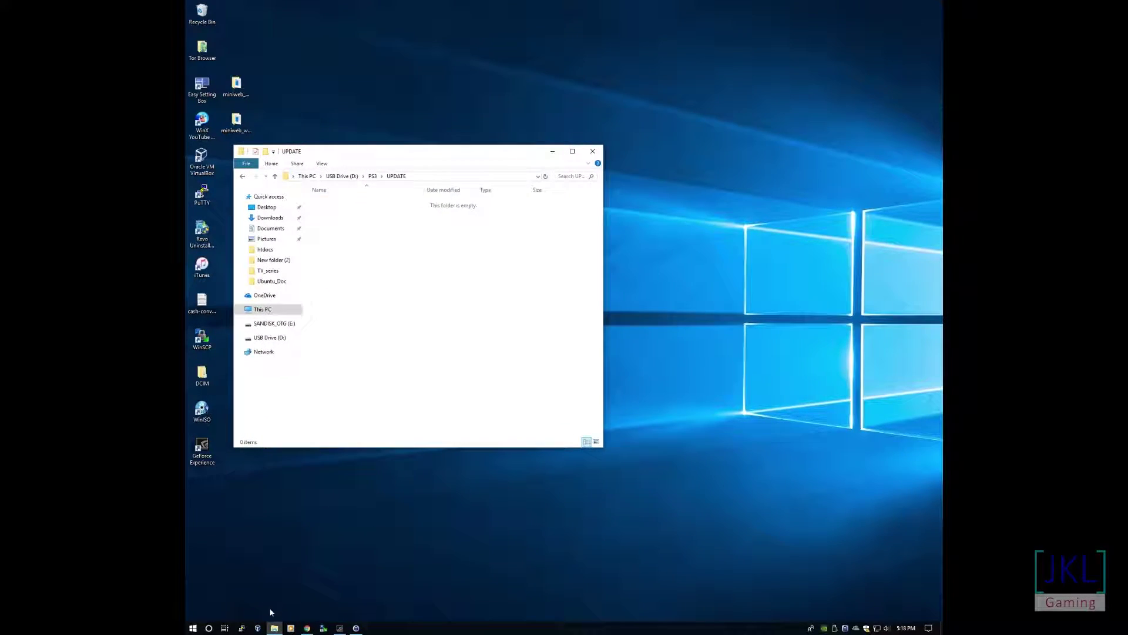
{"action": "right_click", "coordinate": [273, 626]}
{"action": "left_click", "coordinate": [266, 582]}
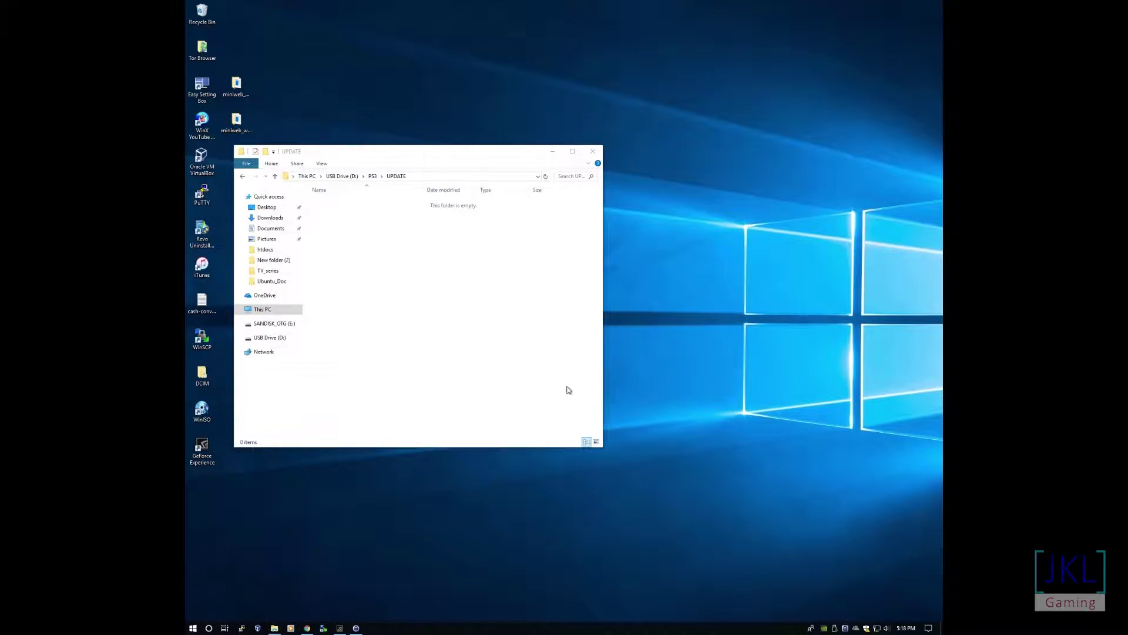
{"action": "mouse_move", "coordinate": [488, 167]}
{"action": "left_mouse_down"}
{"action": "mouse_move", "coordinate": [811, 157]}
{"action": "mouse_move", "coordinate": [775, 167]}
{"action": "left_mouse_up"}
{"action": "left_click", "coordinate": [509, 159]}
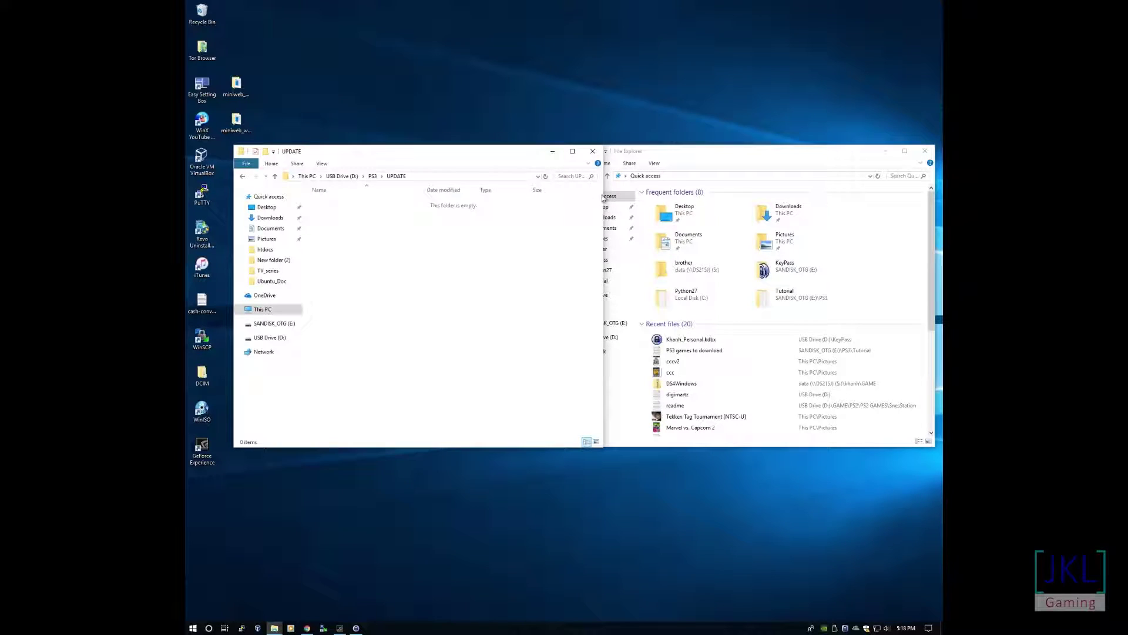
{"action": "left_click_drag", "start_coordinate": [565, 196], "coordinate": [566, 194]}
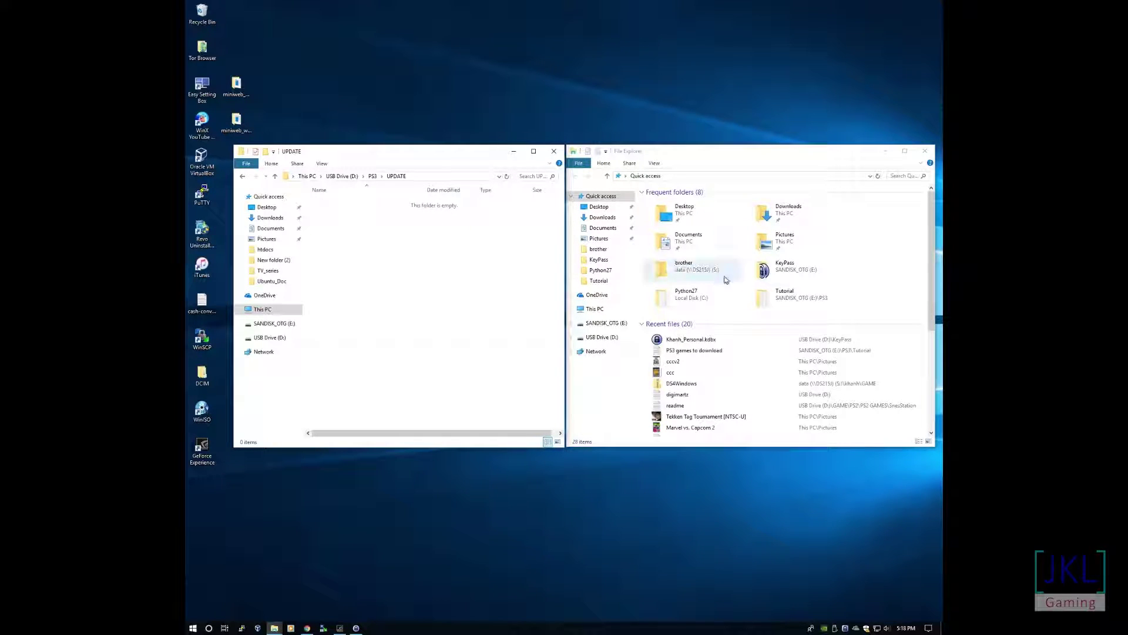
Show the Downloads folder in the second window and select PS3UPDAT.PUP
{"action": "left_click", "coordinate": [603, 217]}
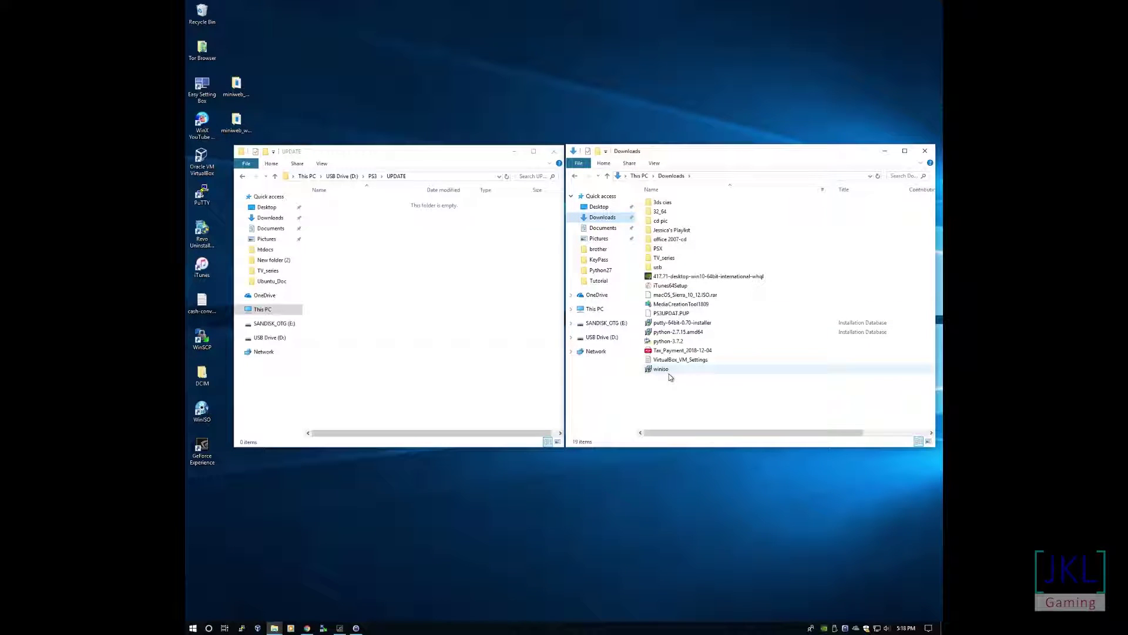
{"action": "left_click", "coordinate": [669, 315]}
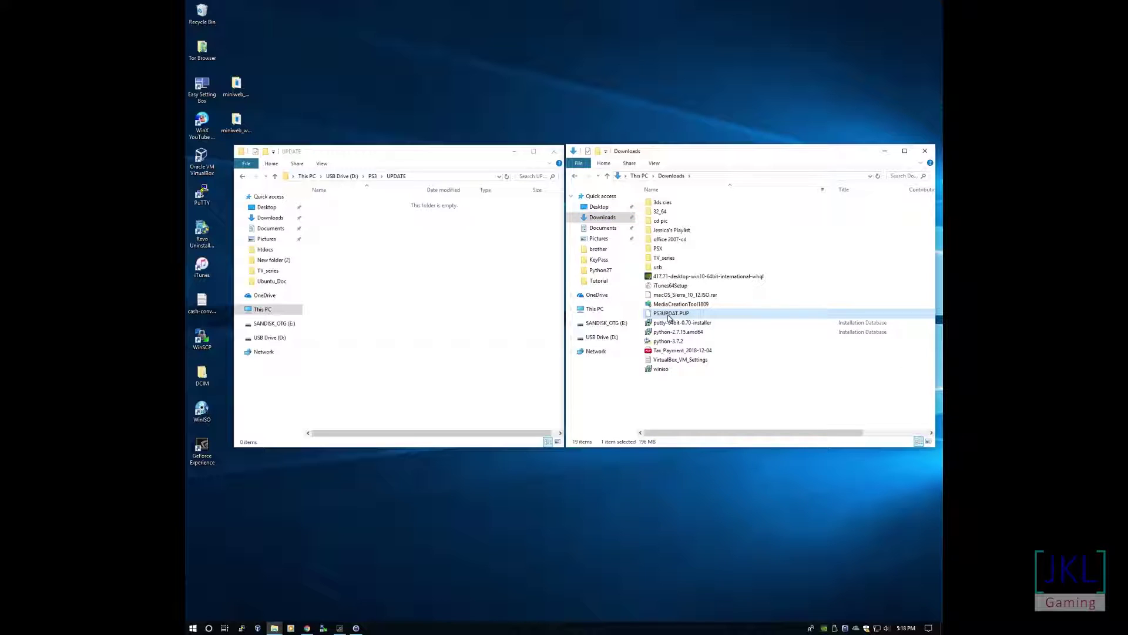
Copy PS3UPDAT.PUP into the USB drive's PS3/UPDATE folder, then return to This PC
{"action": "right_click", "coordinate": [668, 315]}
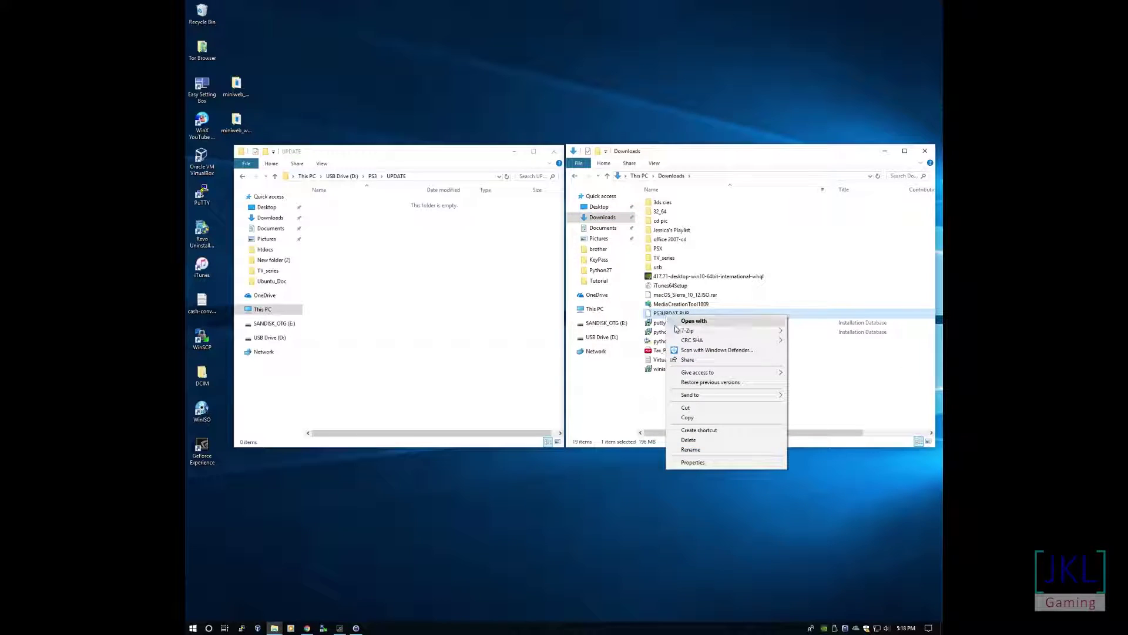
{"action": "left_click", "coordinate": [697, 419]}
{"action": "right_click", "coordinate": [389, 281]}
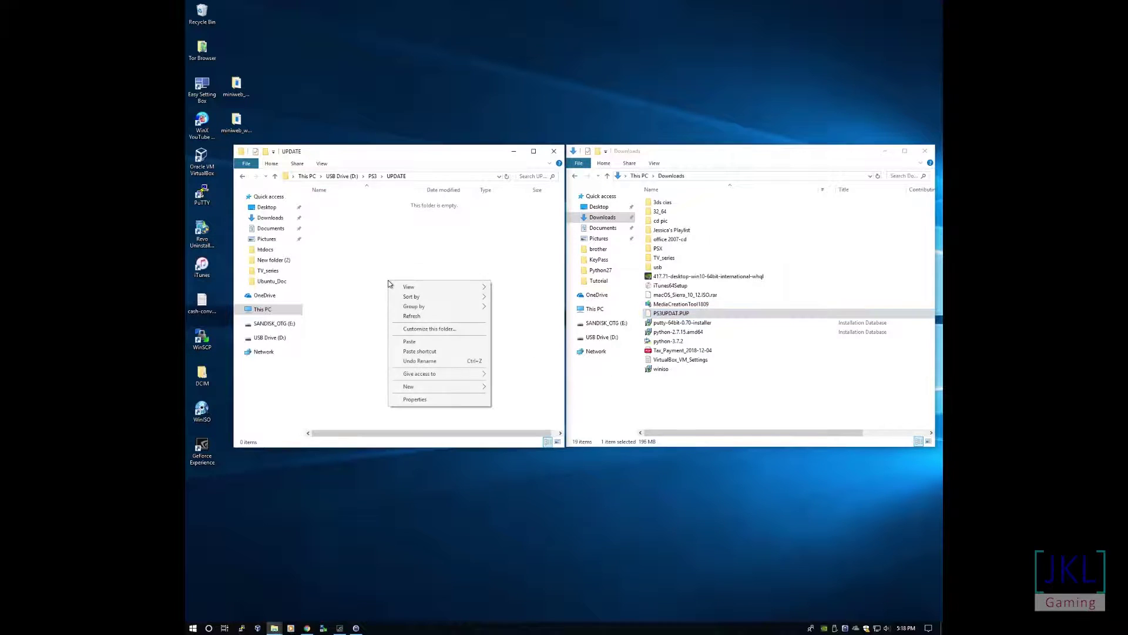
{"action": "left_click", "coordinate": [410, 342]}
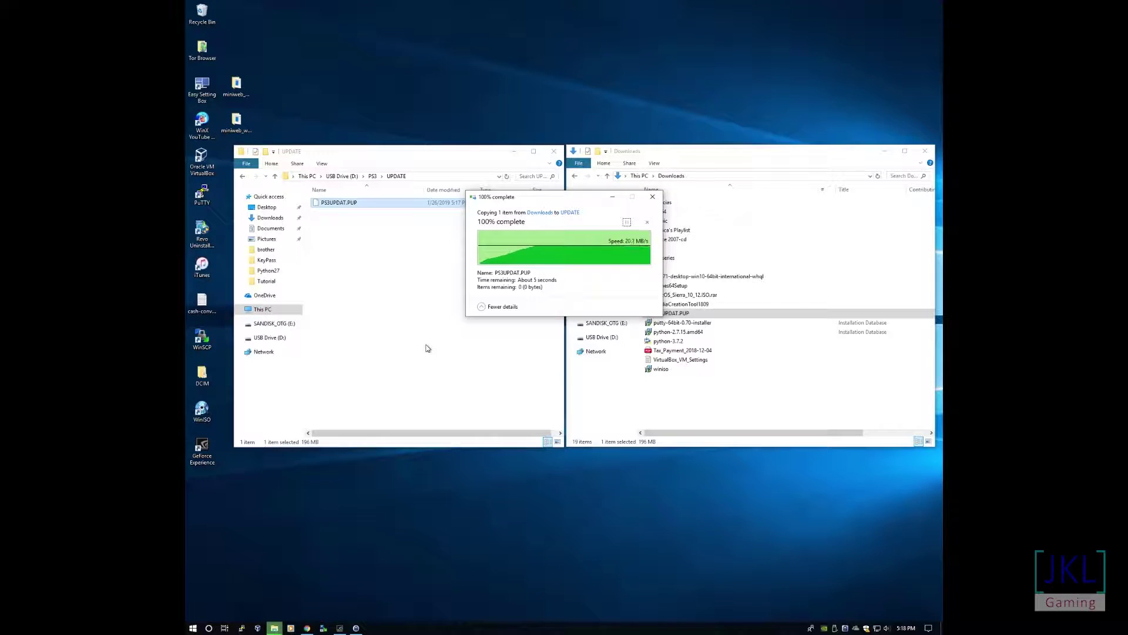
{"action": "left_click", "coordinate": [262, 312]}
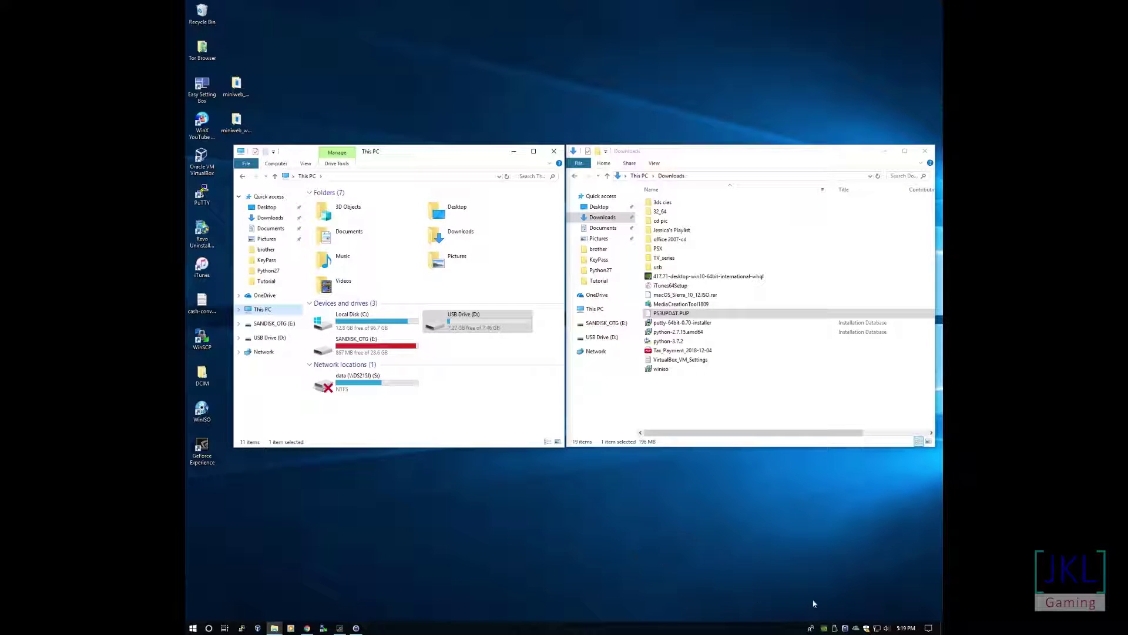
Safely remove the USB drive via the tray icon before updating the PS3 from storage media
{"action": "left_click", "coordinate": [836, 629]}
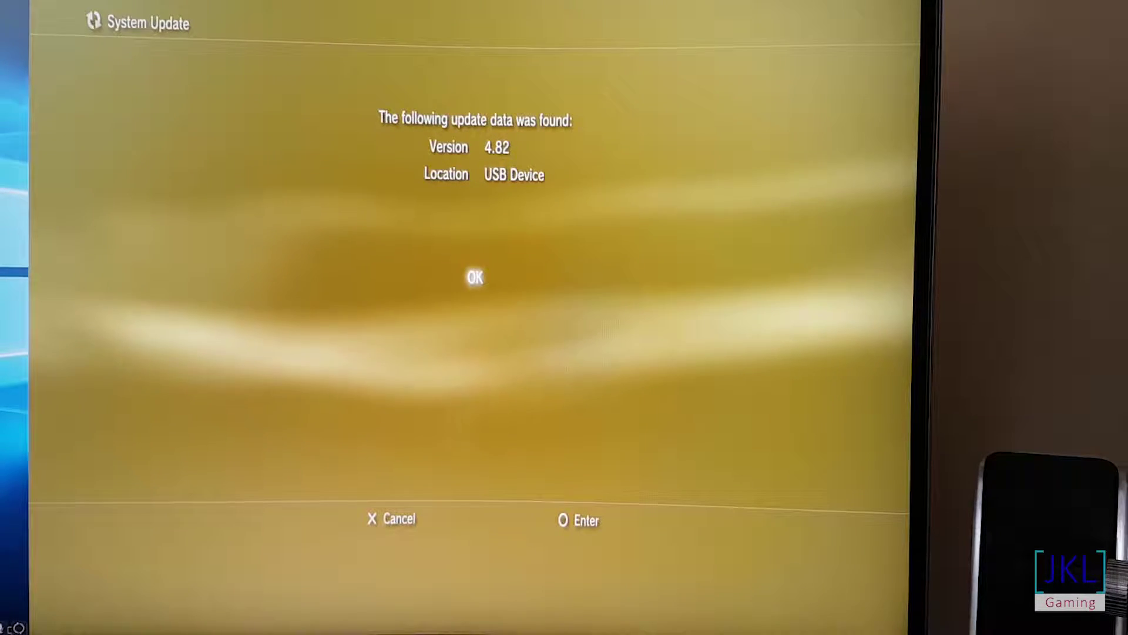
Confirm the found 4.82 update, accept the license agreement and start the installation
{"action": "key", "text": "Return"}
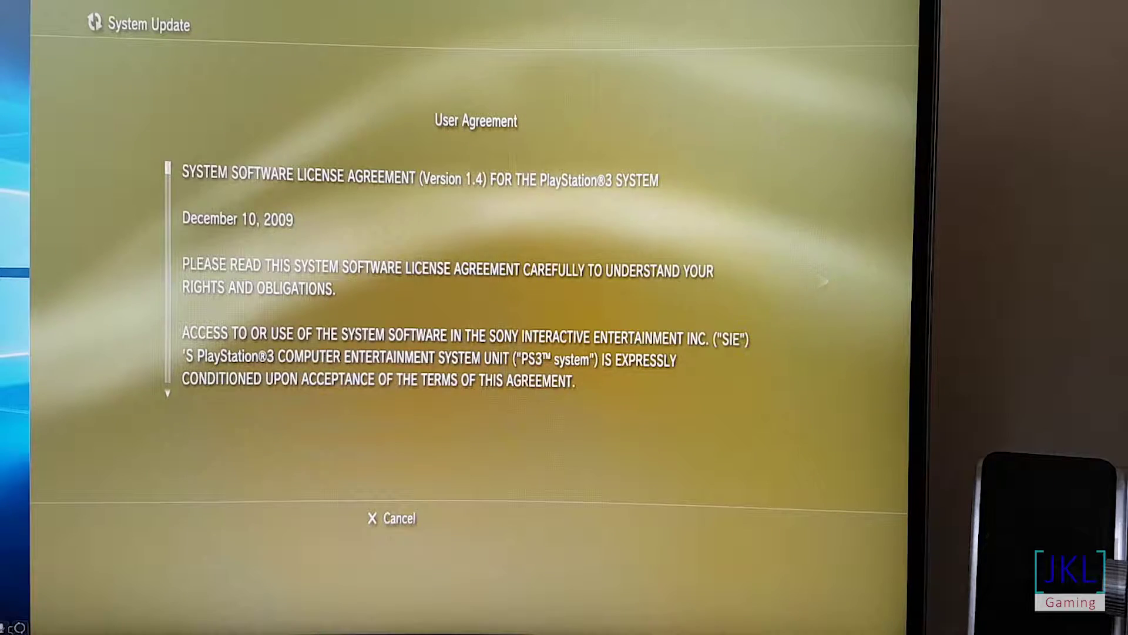
{"action": "key", "text": "Right"}
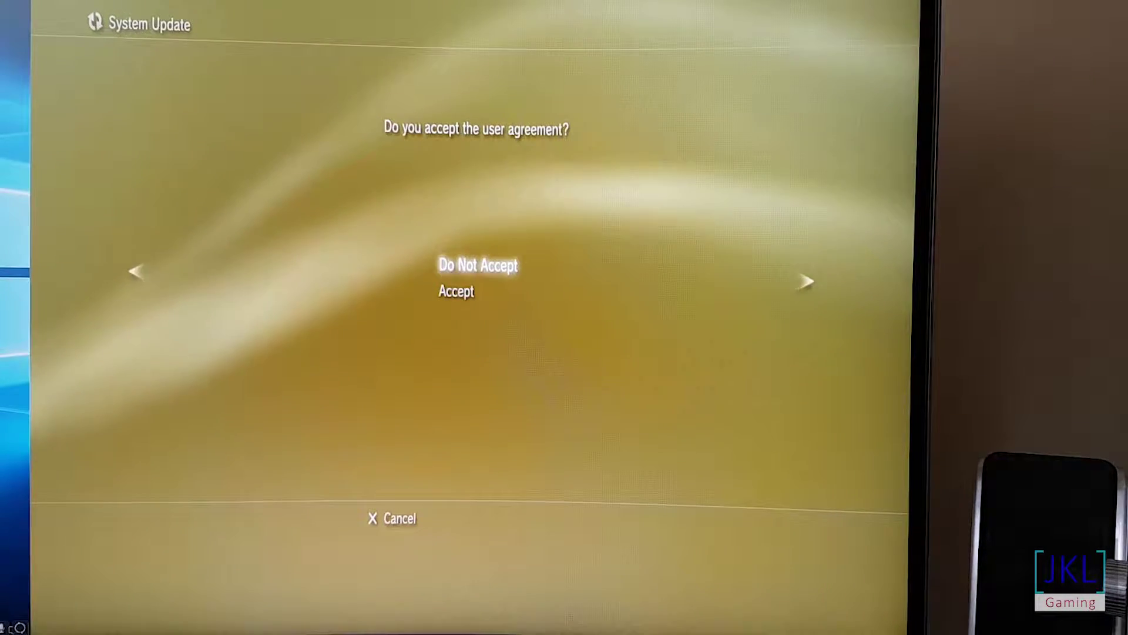
{"action": "key", "text": "Down"}
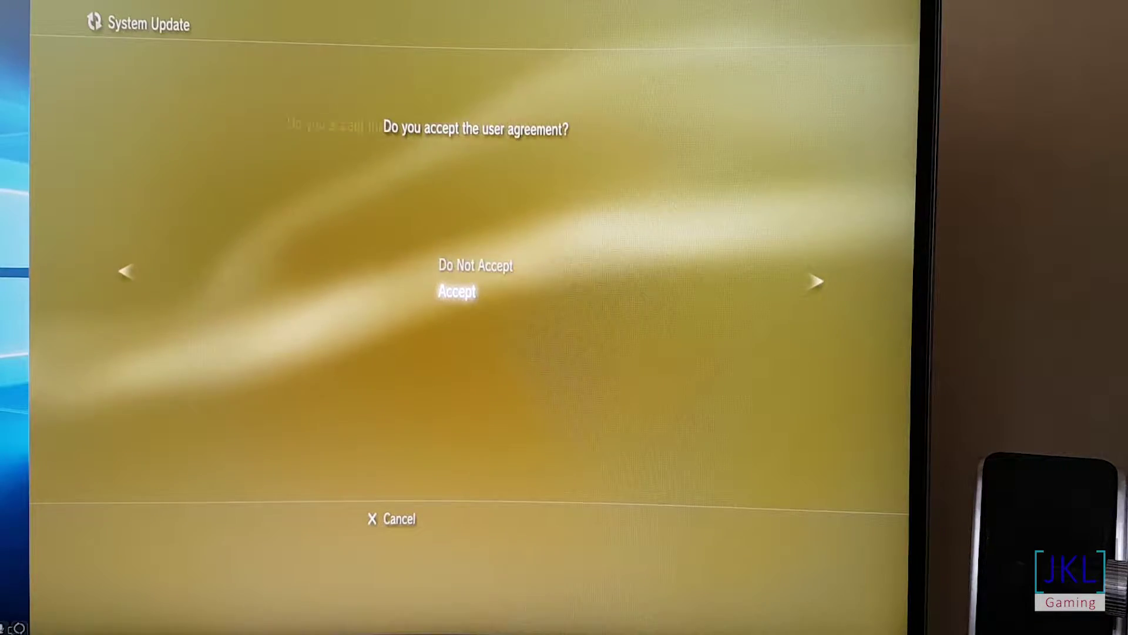
{"action": "key", "text": "Return"}
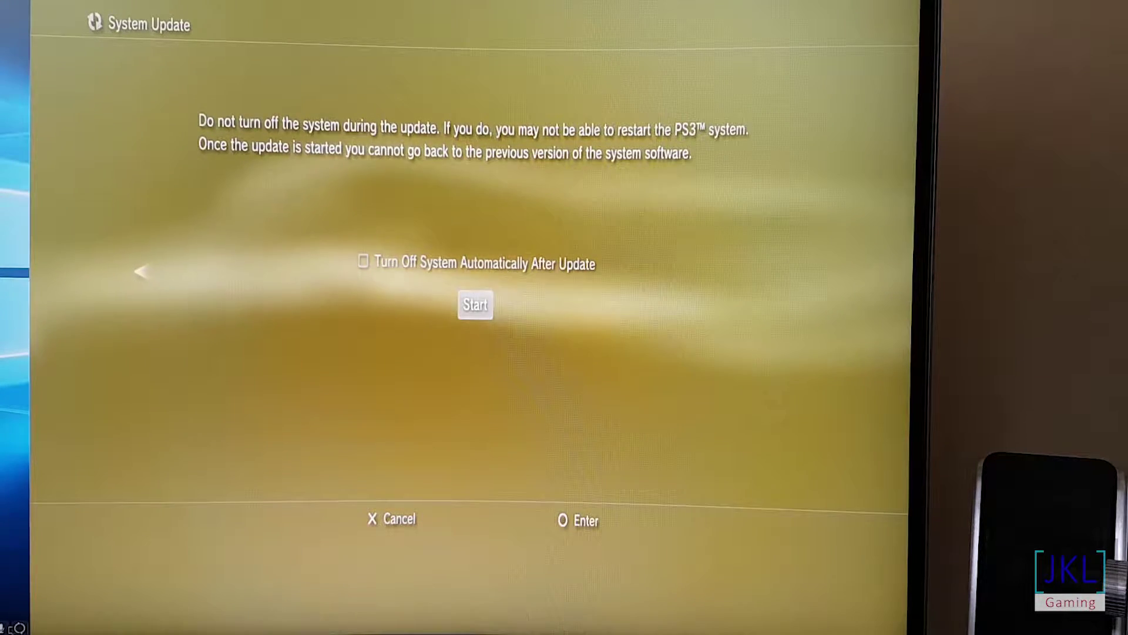
{"action": "key", "text": "Return"}
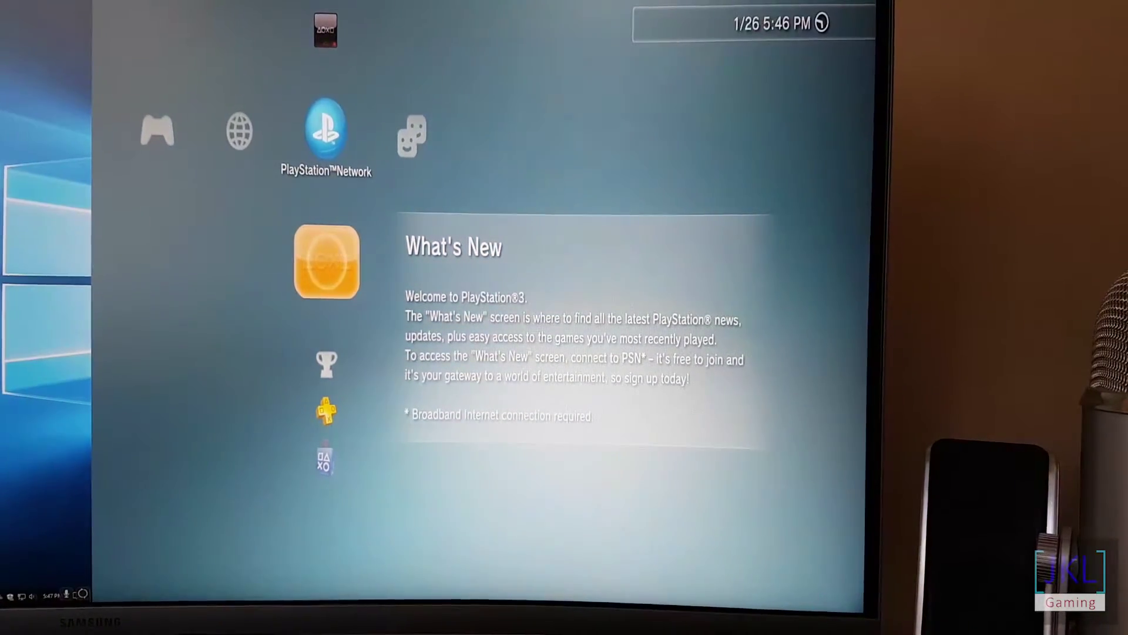
Navigate to the Settings category and enter System Settings
{"action": "key", "text": "Left"}
{"action": "key", "text": "Left"}
{"action": "key", "text": "Left"}
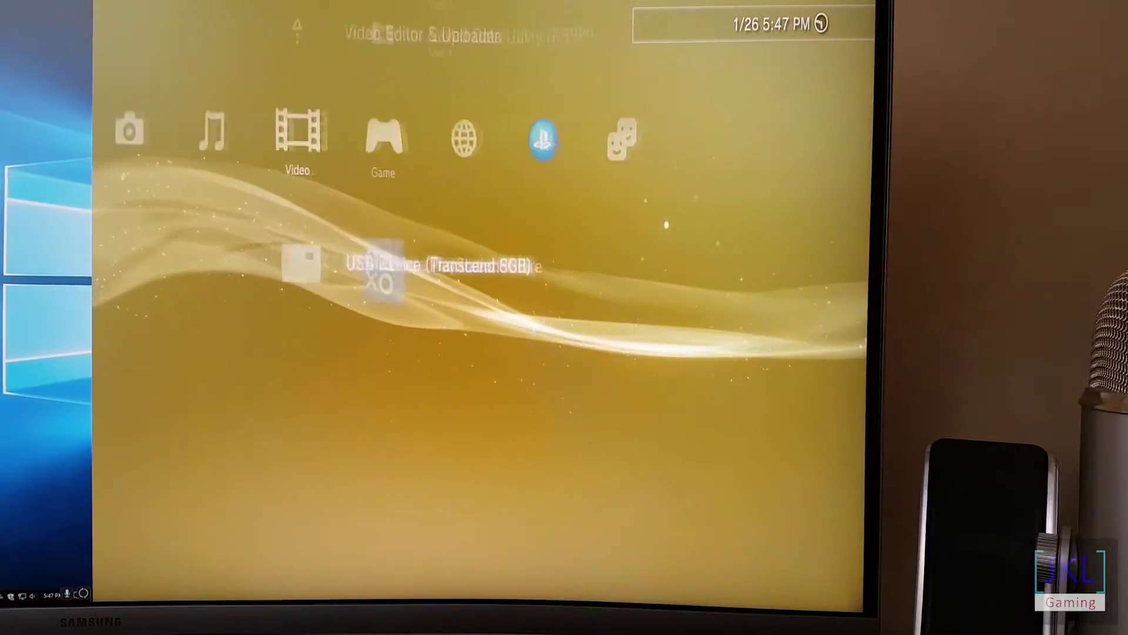
{"action": "key", "text": "Left"}
{"action": "key", "text": "Left"}
{"action": "key", "text": "Left"}
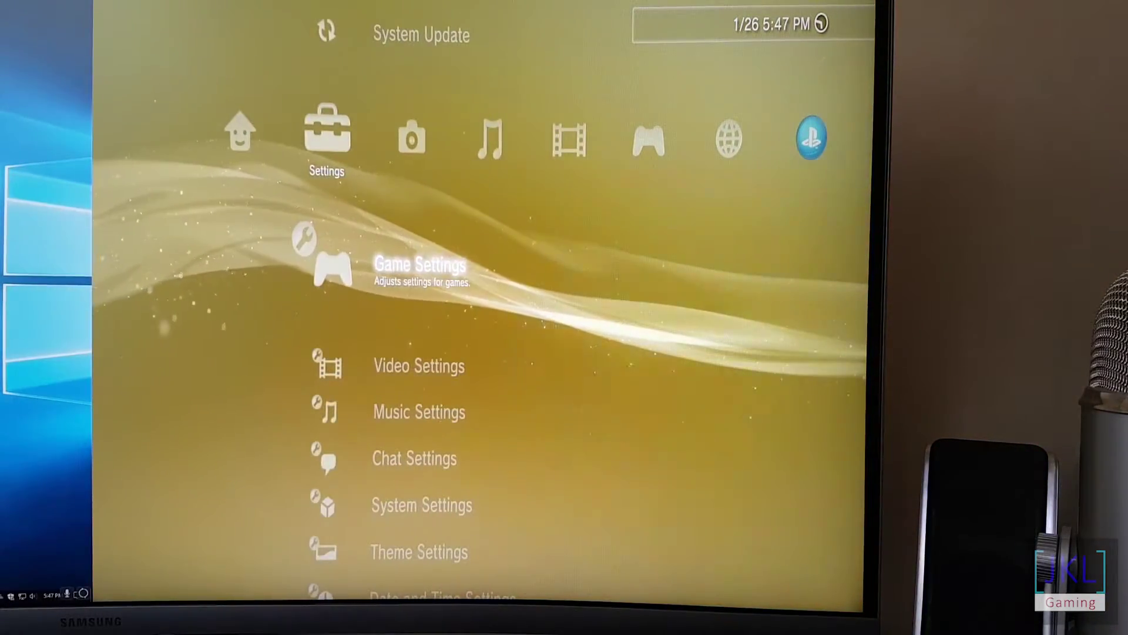
{"action": "key", "text": "Down"}
{"action": "key", "text": "Down"}
{"action": "key", "text": "Down"}
{"action": "key", "text": "Down"}
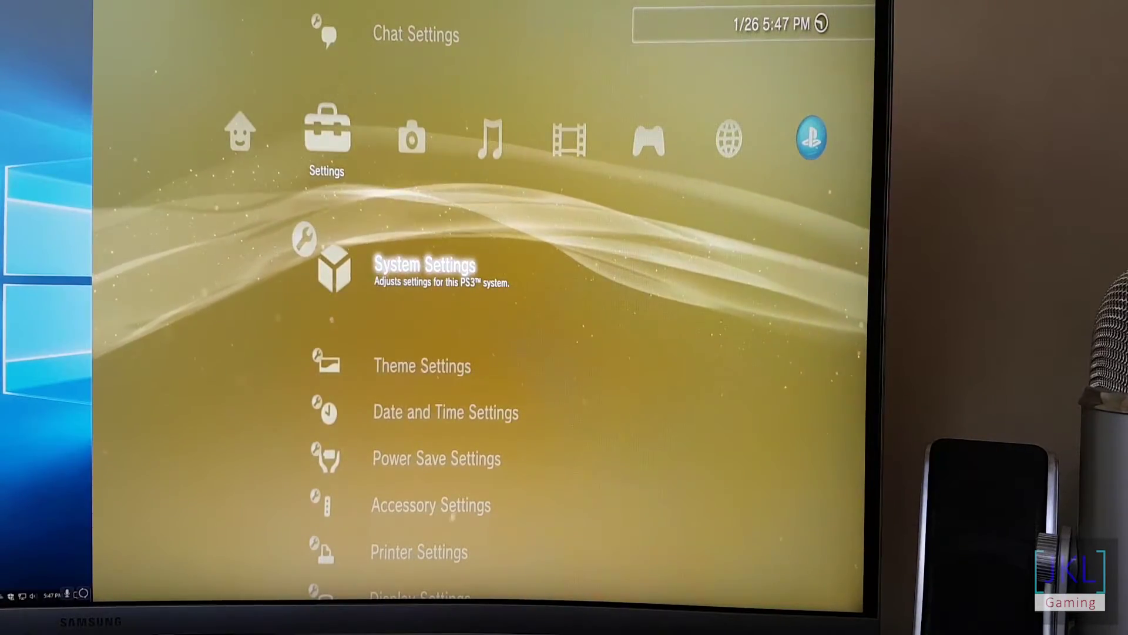
{"action": "key", "text": "Return"}
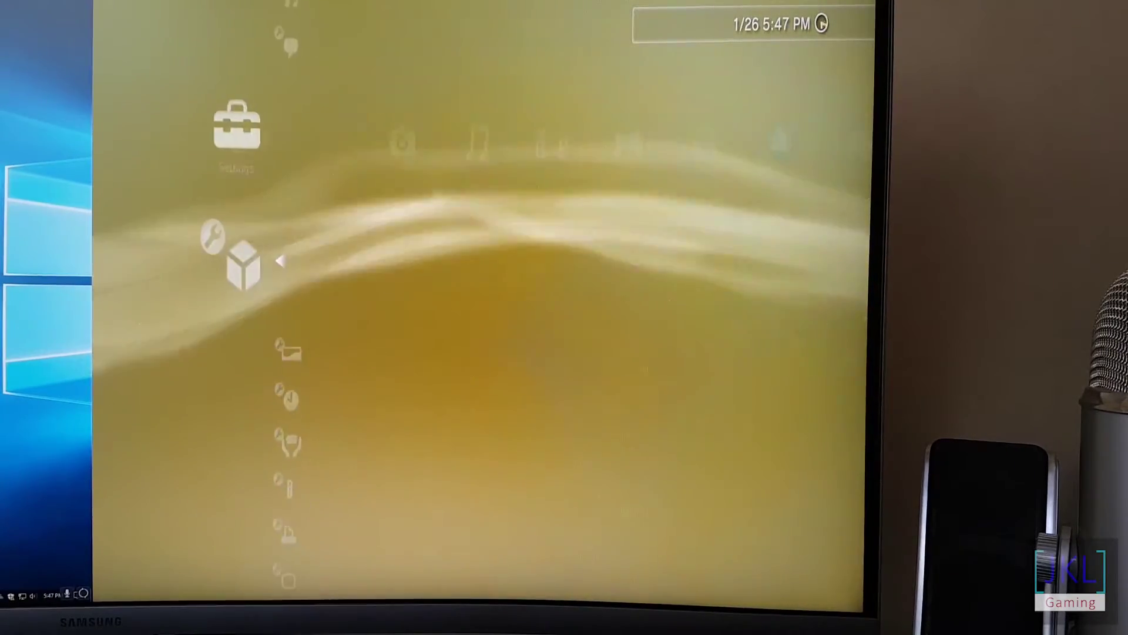
Scroll down to System Information and show system software version 4.82
{"action": "key", "text": "Down"}
{"action": "key", "text": "Down"}
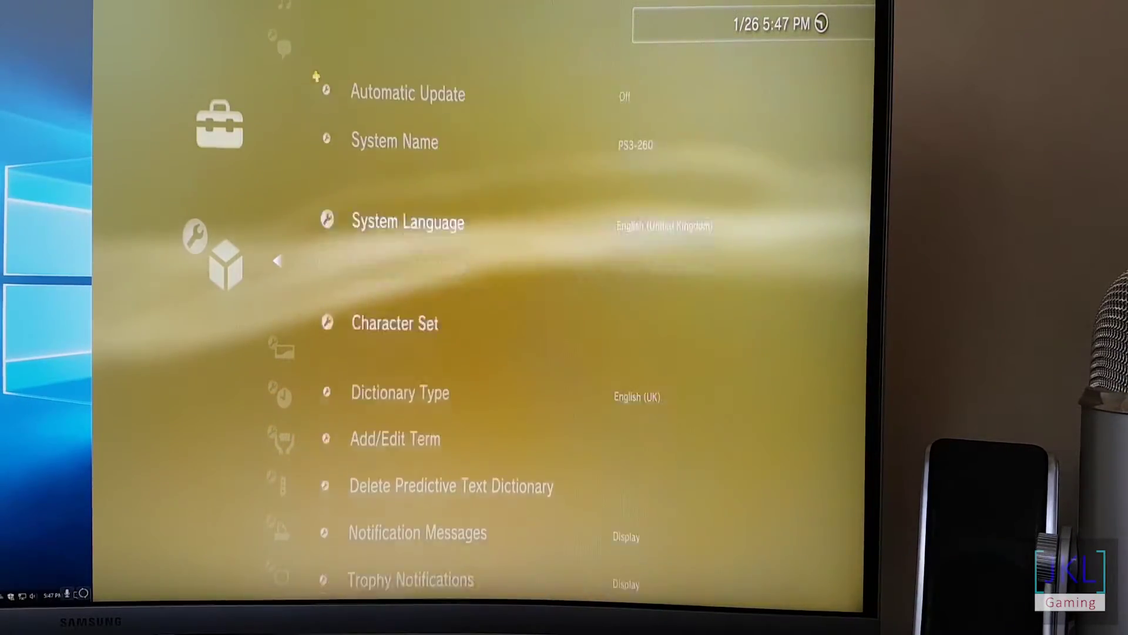
{"action": "key", "text": "Down"}
{"action": "key", "text": "Down"}
{"action": "key", "text": "Down"}
{"action": "key", "text": "Down"}
{"action": "key", "text": "Down"}
{"action": "key", "text": "Down"}
{"action": "key", "text": "Down"}
{"action": "key", "text": "Down"}
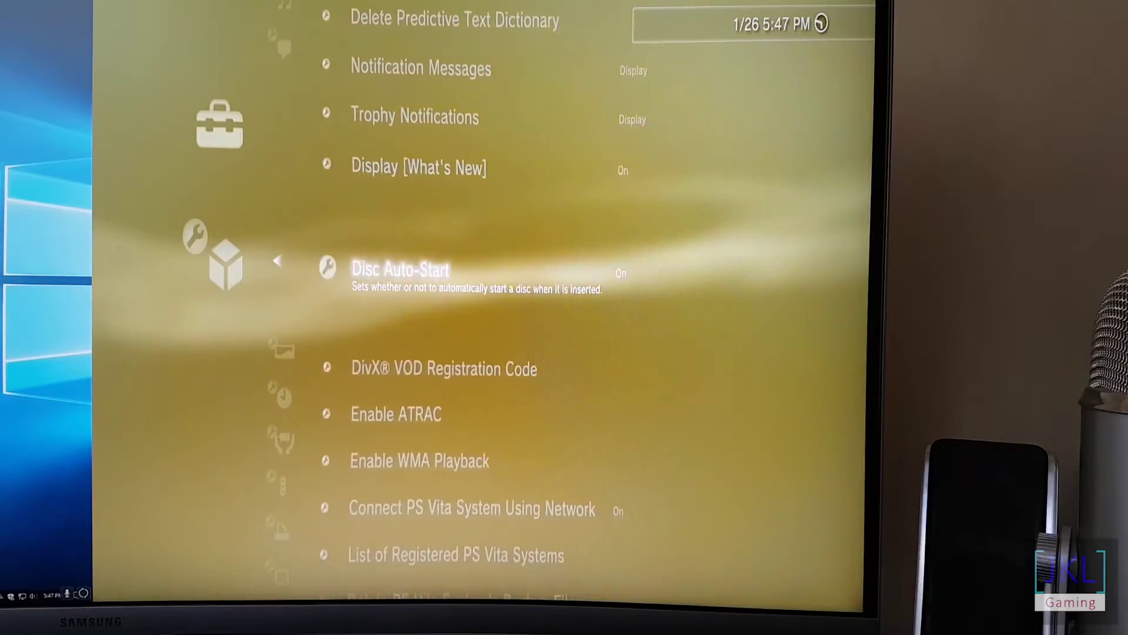
{"action": "key", "text": "Down"}
{"action": "key", "text": "Down"}
{"action": "key", "text": "Down"}
{"action": "key", "text": "Down"}
{"action": "key", "text": "Down"}
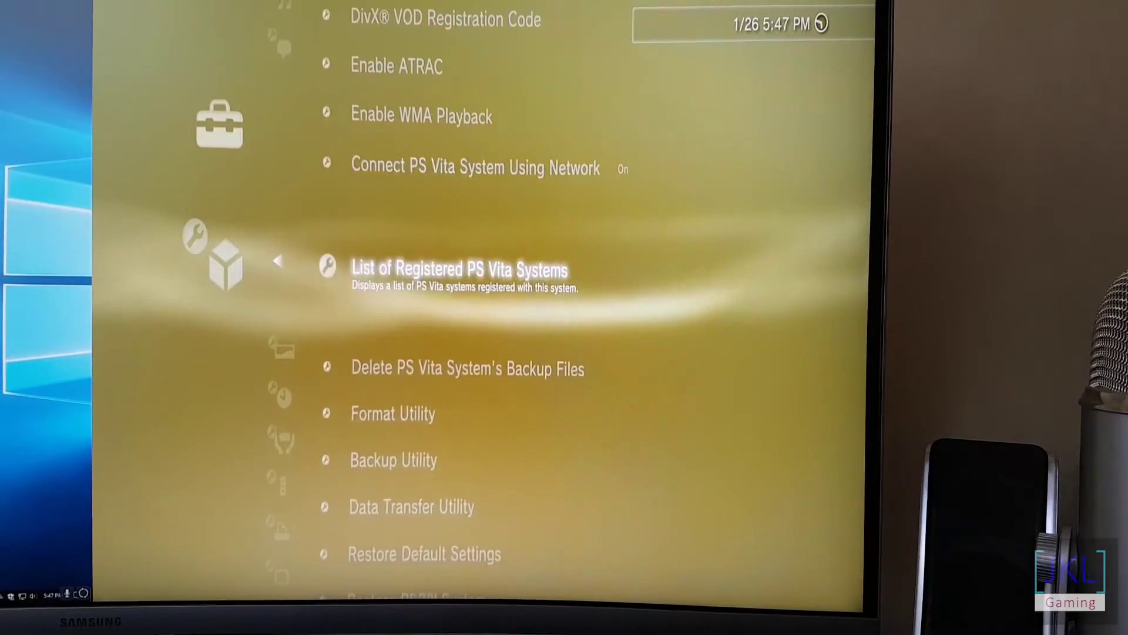
{"action": "key", "text": "Down"}
{"action": "key", "text": "Down"}
{"action": "key", "text": "Down"}
{"action": "key", "text": "Down"}
{"action": "key", "text": "Down"}
{"action": "key", "text": "Down"}
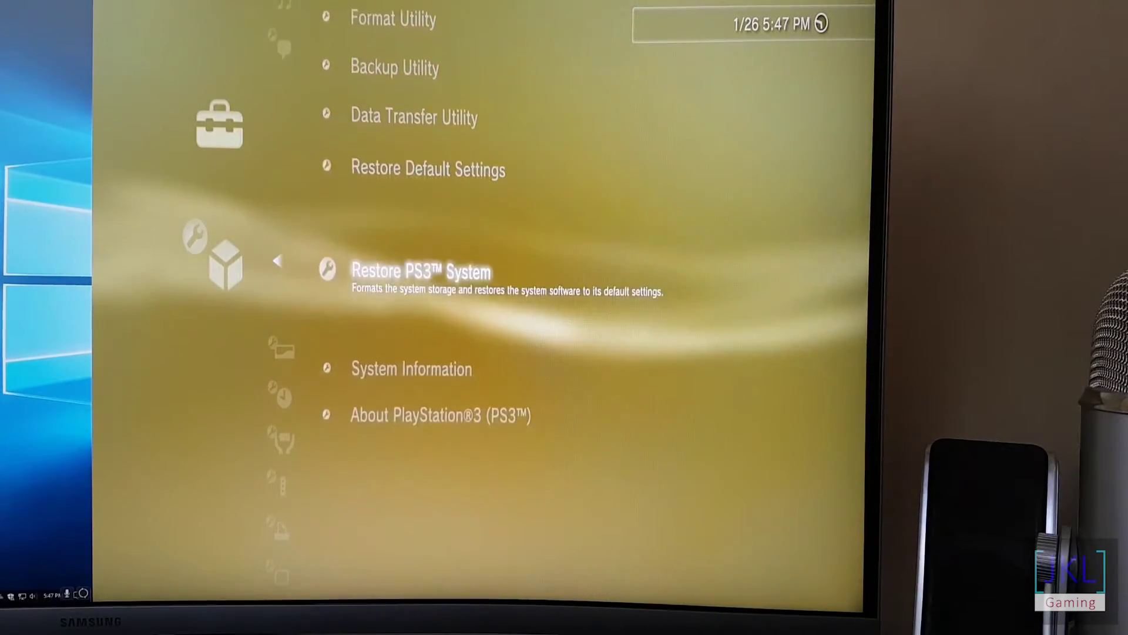
{"action": "key", "text": "Down"}
{"action": "key", "text": "Return"}
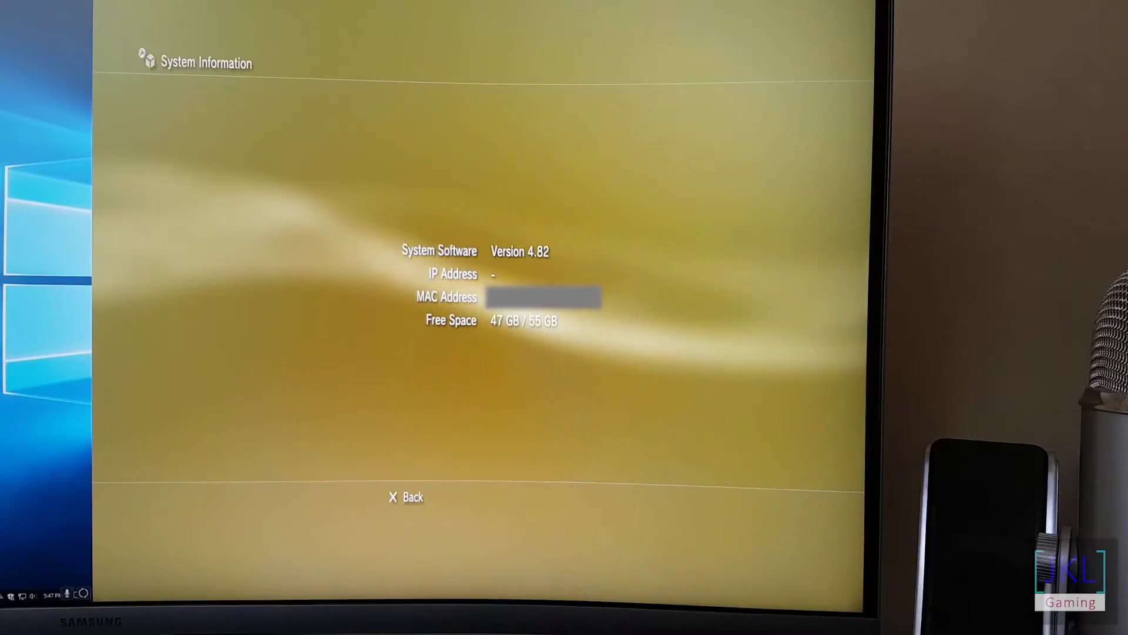